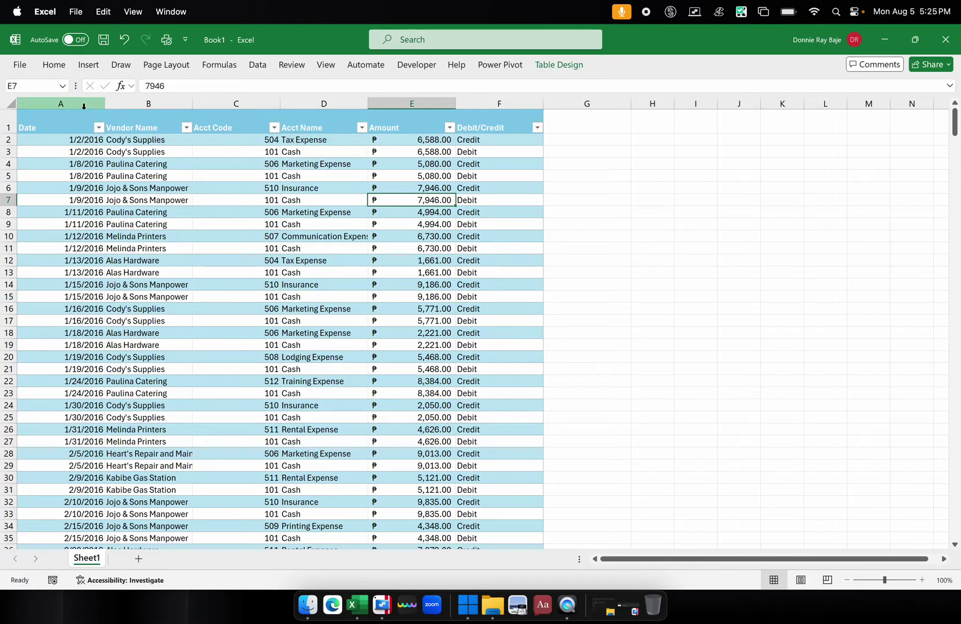
- Select the Date, Vendor Name, Amount and Acct Name columns to review each field
click(85, 103)
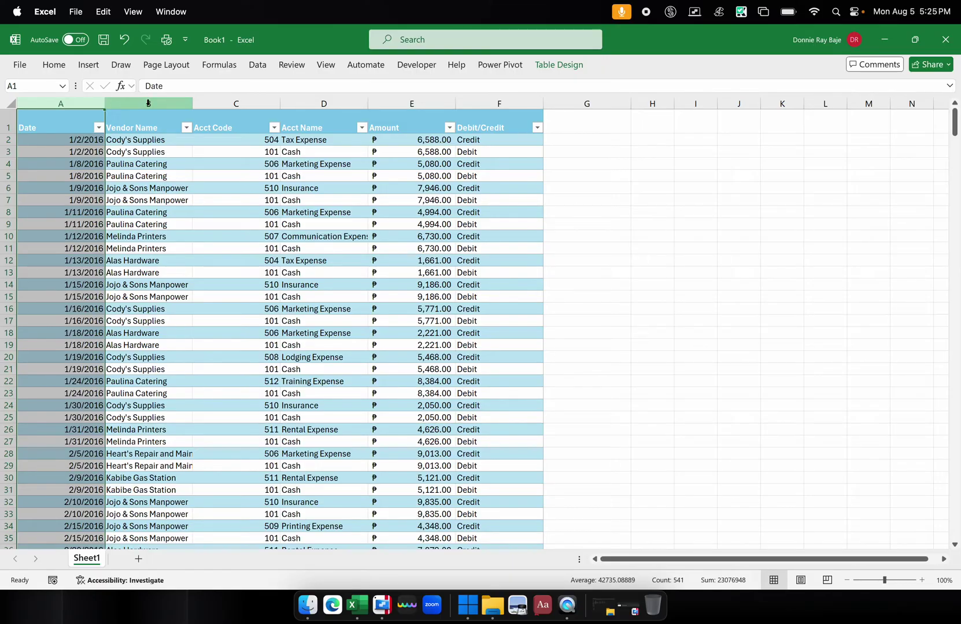
click(148, 103)
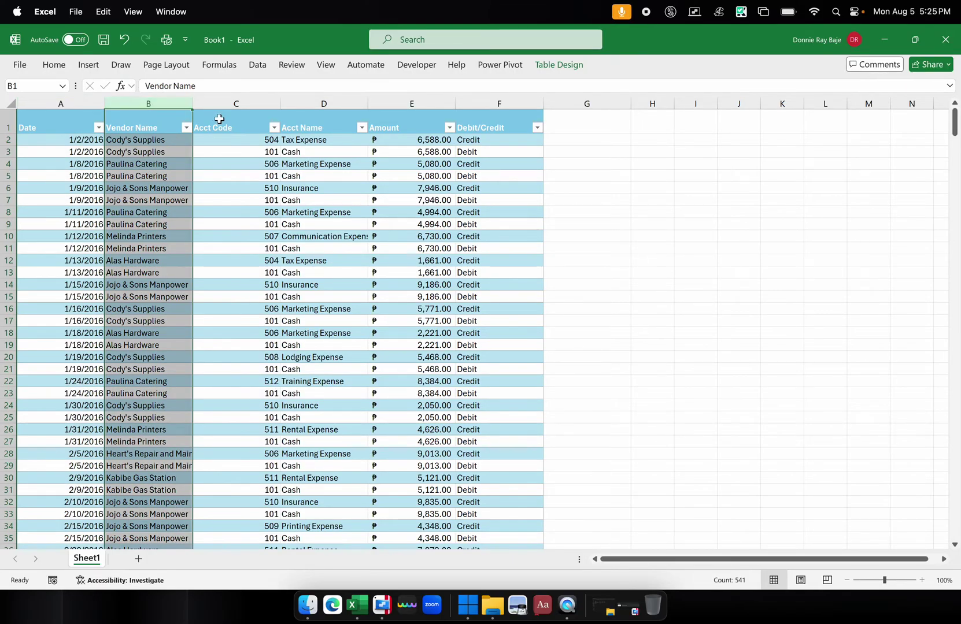
click(420, 104)
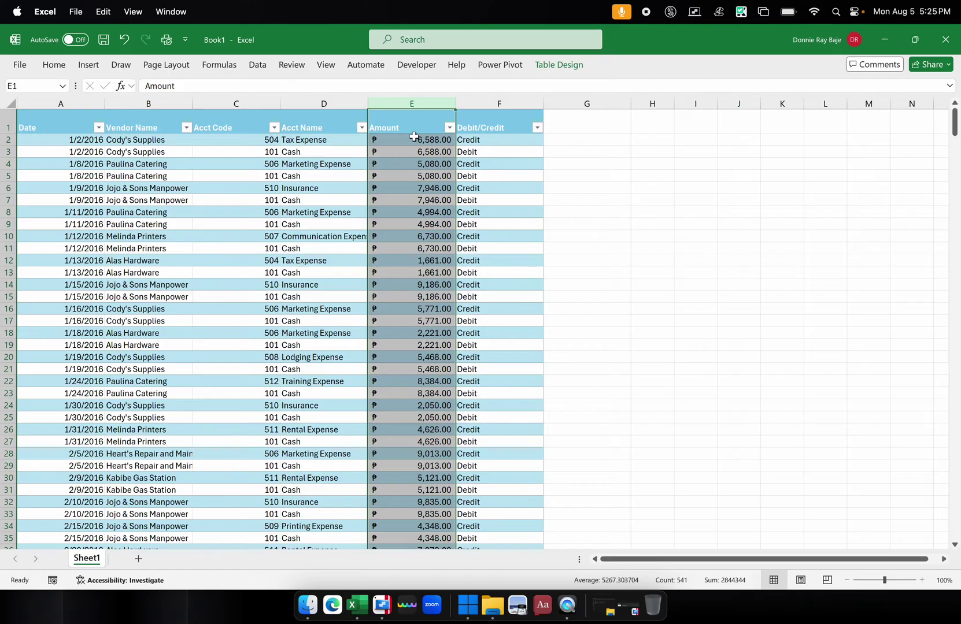
click(75, 152)
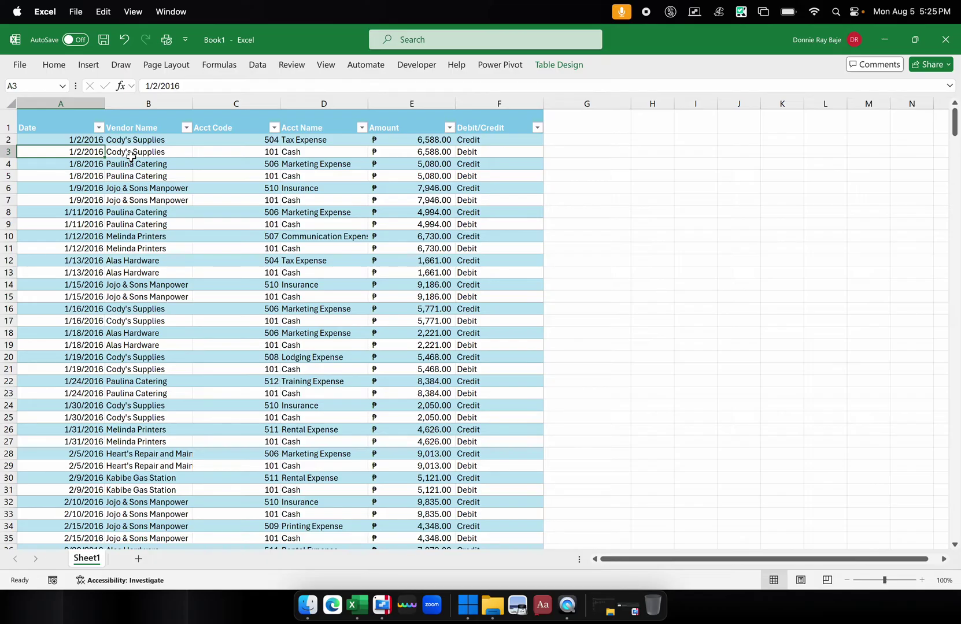
click(307, 104)
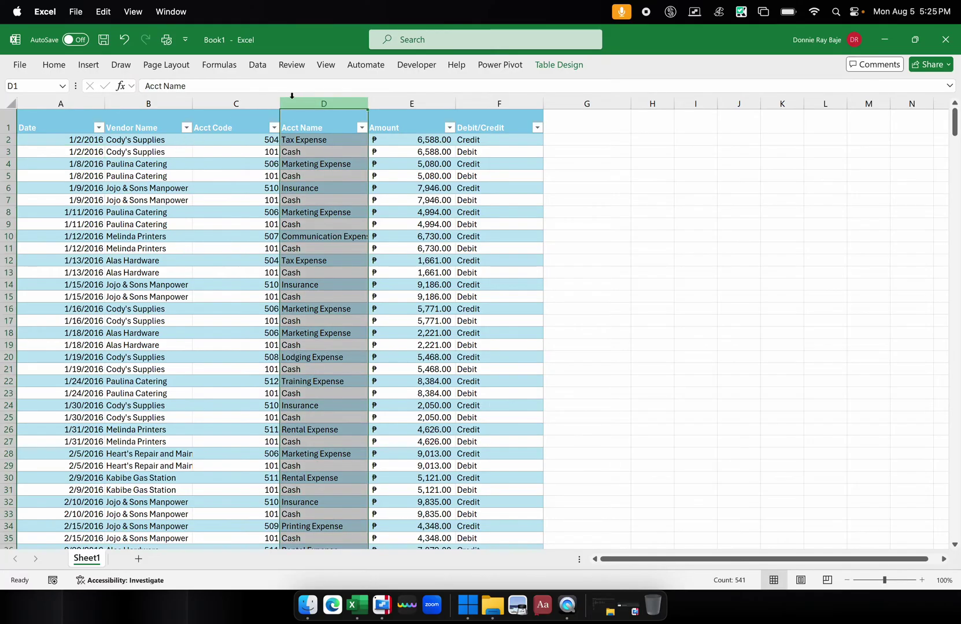
click(202, 234)
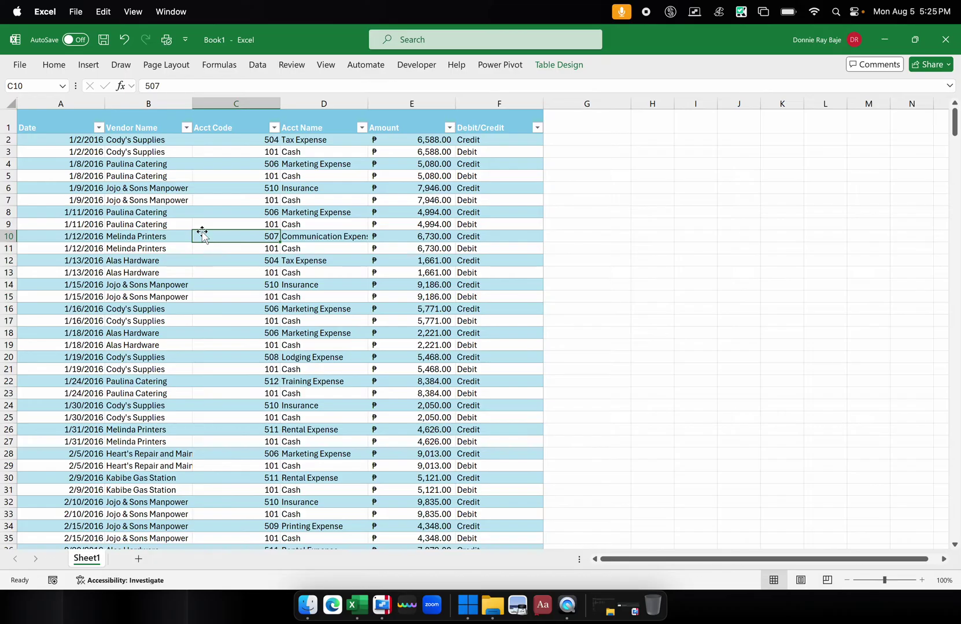
- Point out sample entries such as Marketing Expense, Cash, Tax Expense and account code 101
click(310, 210)
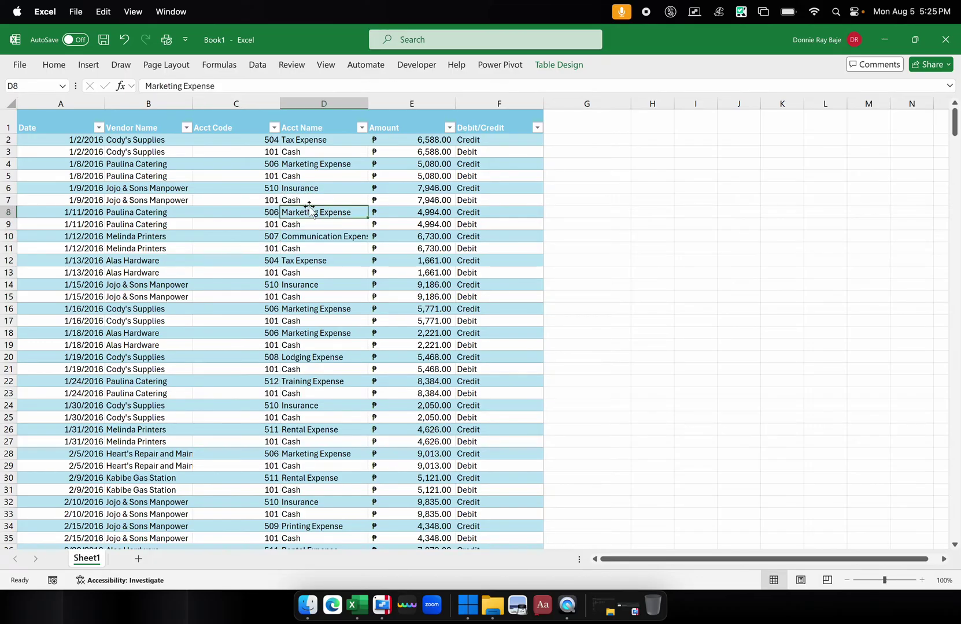
click(304, 188)
click(184, 213)
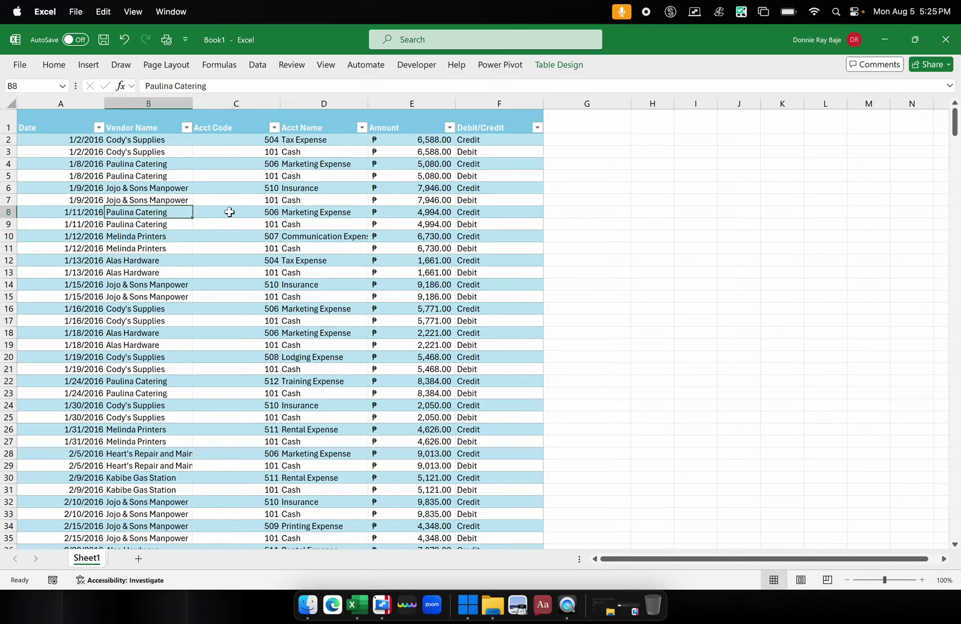
click(321, 199)
click(295, 263)
click(227, 202)
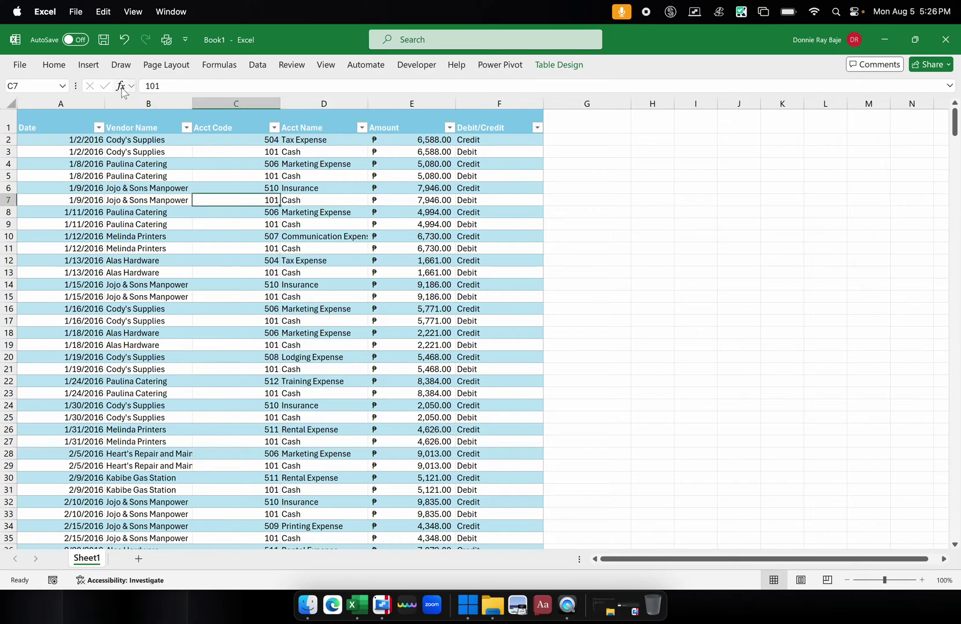
click(93, 68)
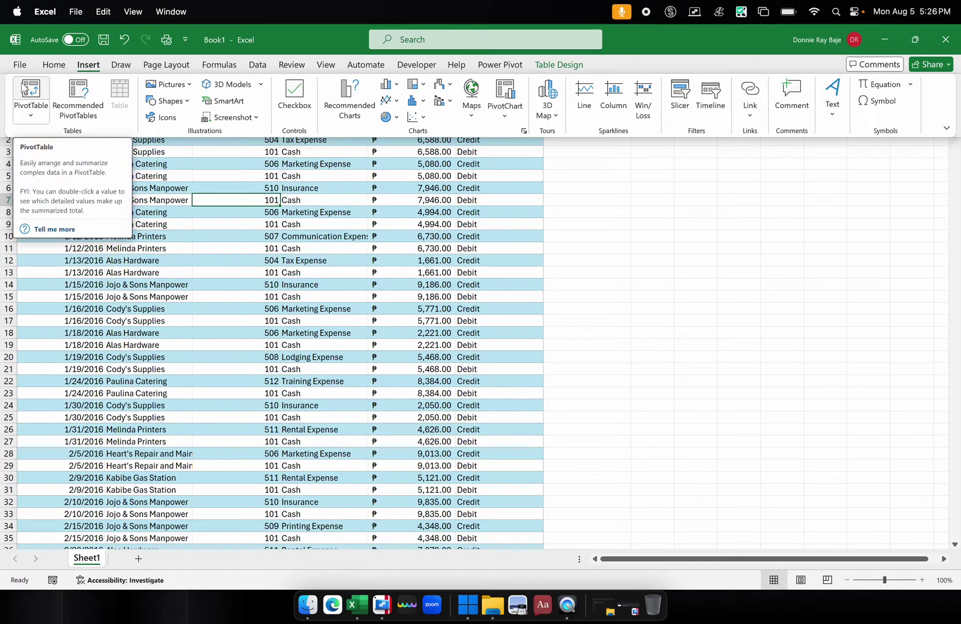
- Insert a PivotTable from Table2 onto a new worksheet, creating empty PivotTable1 on Sheet2
click(26, 88)
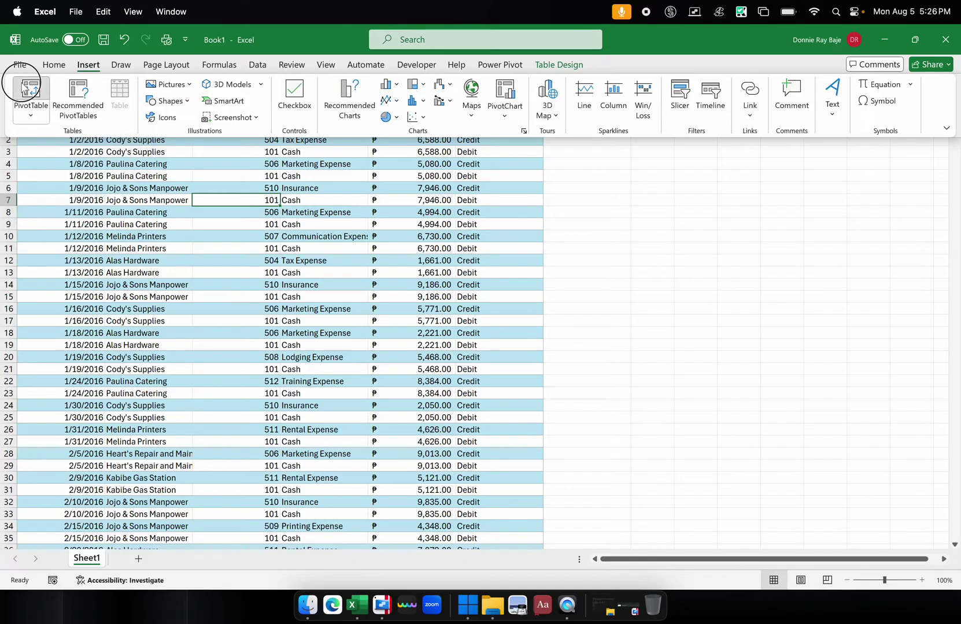
drag(477, 208, 447, 182)
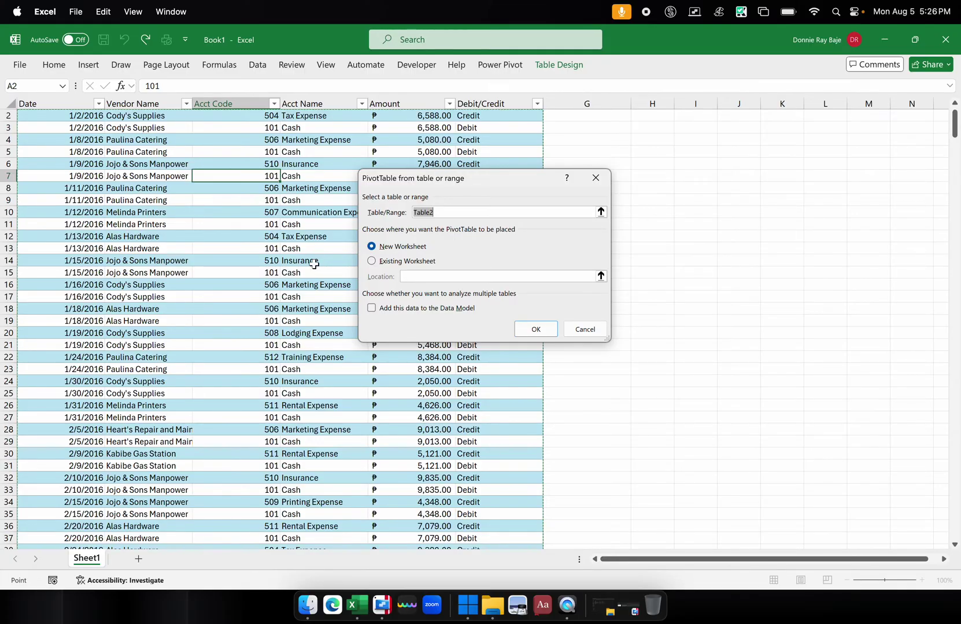
scroll(250, 261, up, 1)
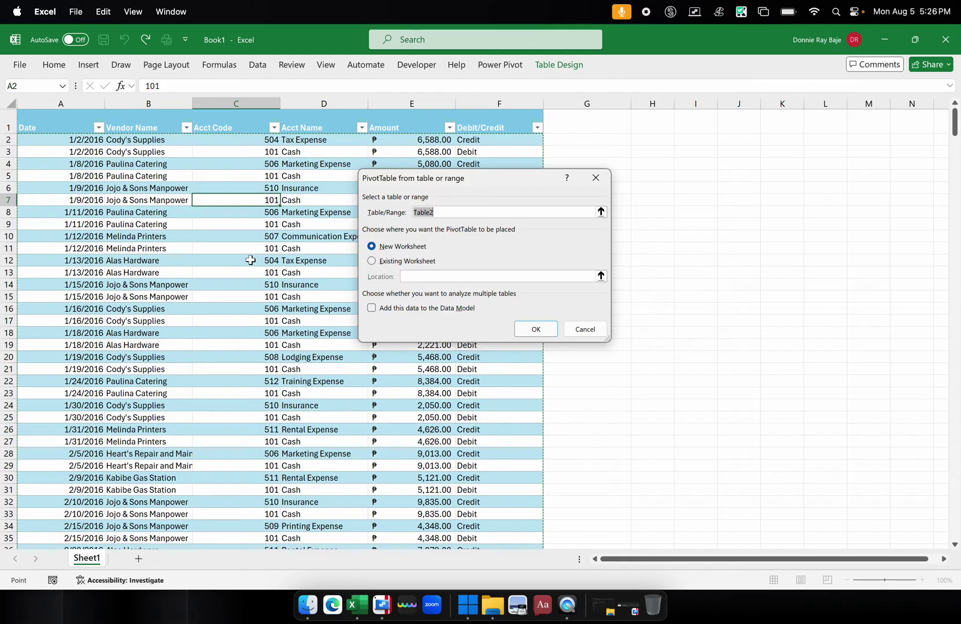
scroll(250, 261, down, 7)
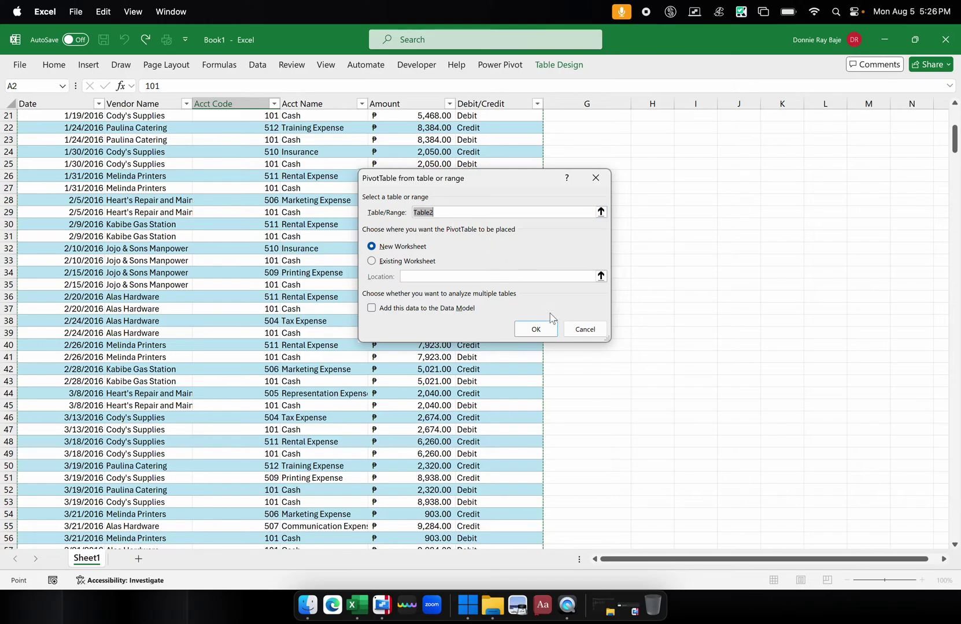
click(542, 329)
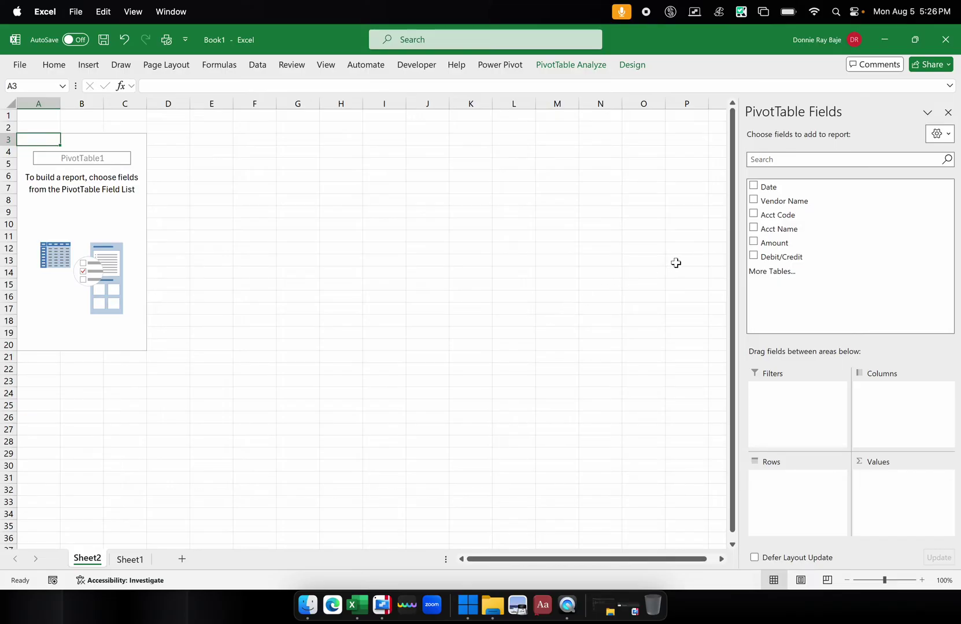
- Put Acct Name in Rows and Amount in Values for a 2844344 grand total, zoomed to 150%
click(805, 233)
drag(804, 233, 809, 496)
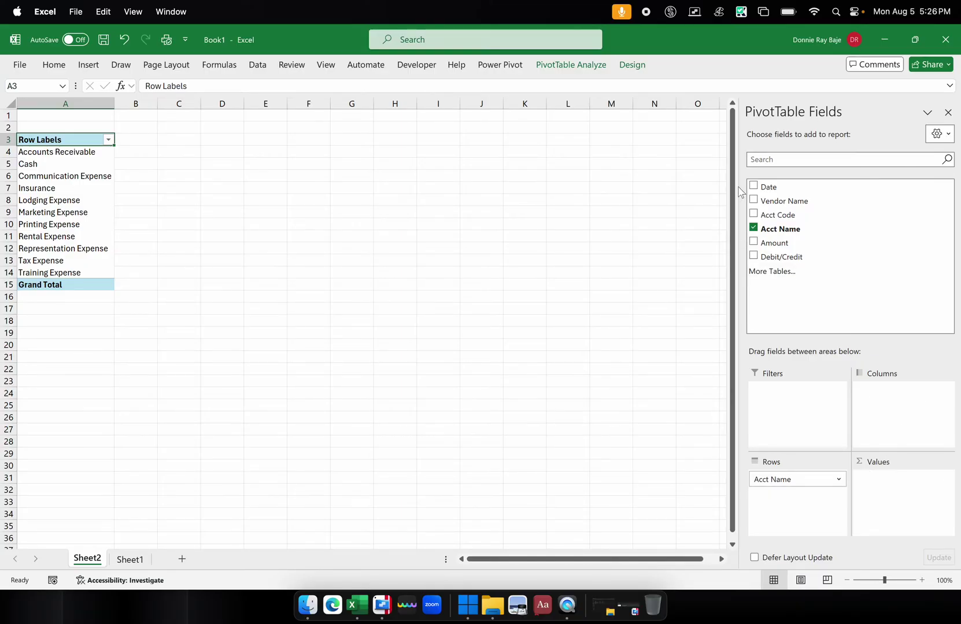
drag(780, 243, 891, 501)
click(921, 580)
click(922, 580)
click(921, 579)
click(921, 580)
click(921, 580)
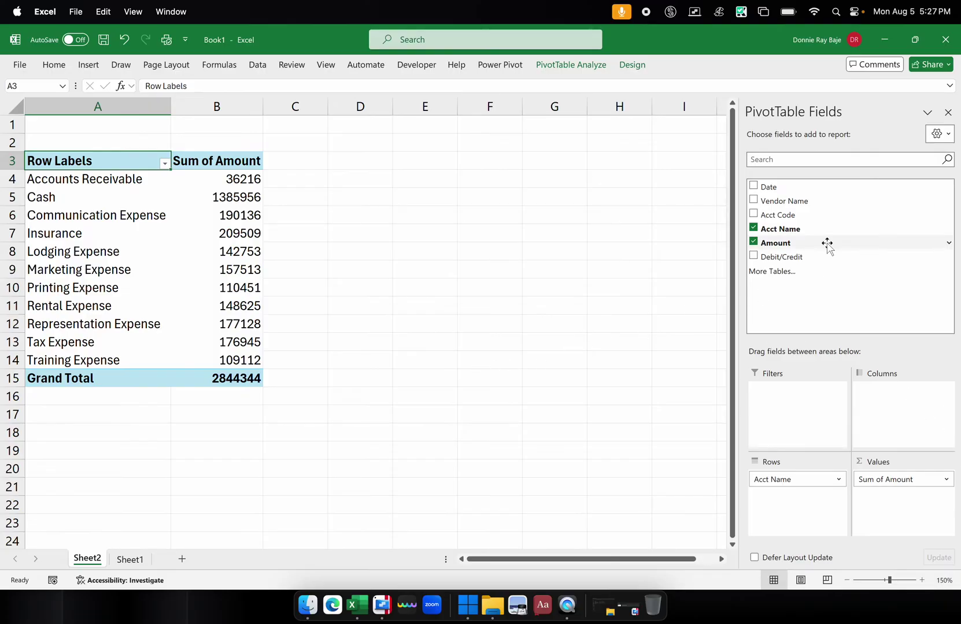
- Add the Date field as columns, producing 2016 and 2017 year groups, and glance at Sheet1
drag(766, 188, 912, 423)
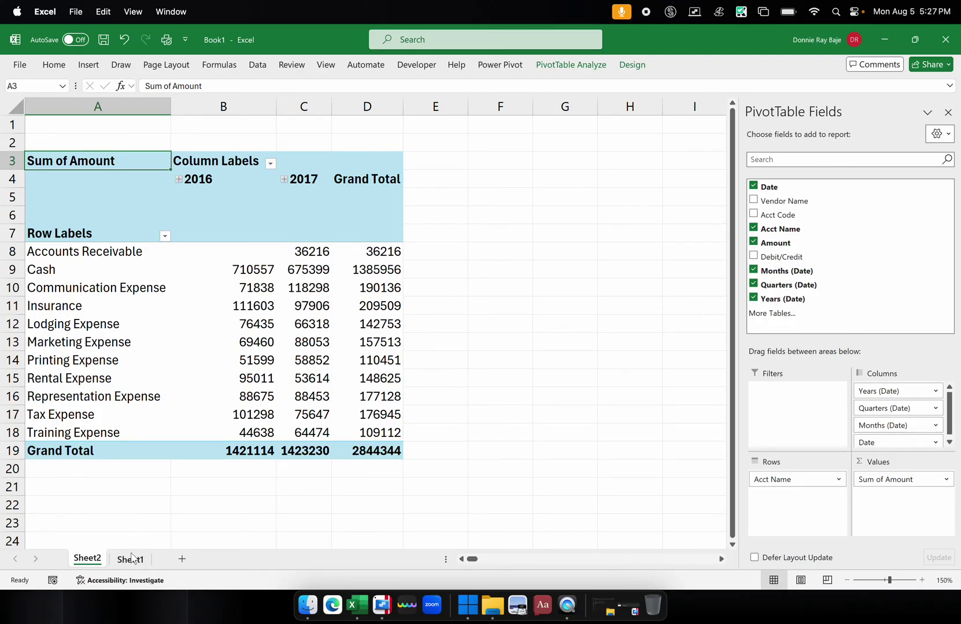
click(130, 559)
scroll(212, 367, down, 6)
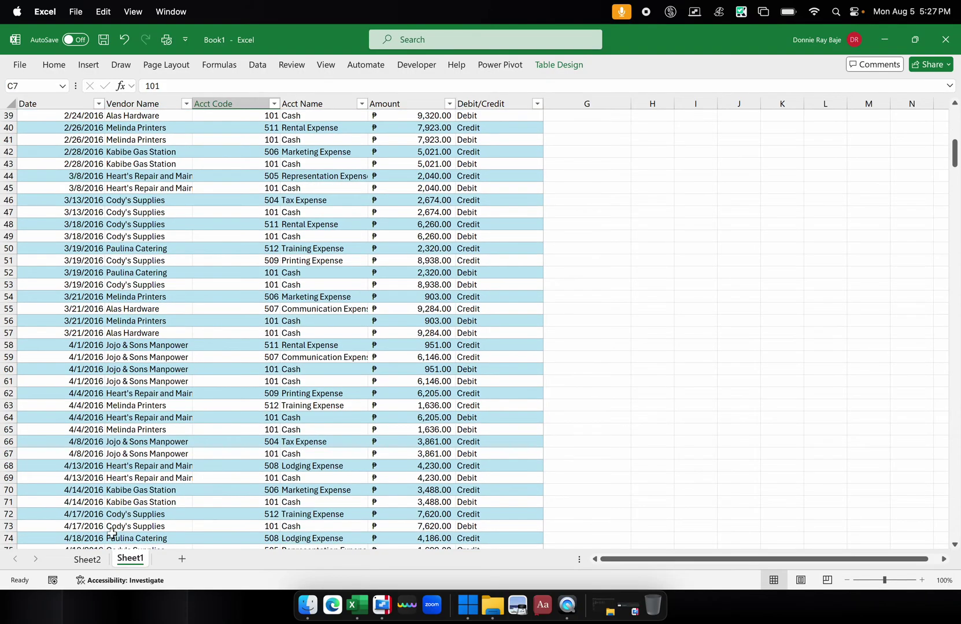
click(88, 560)
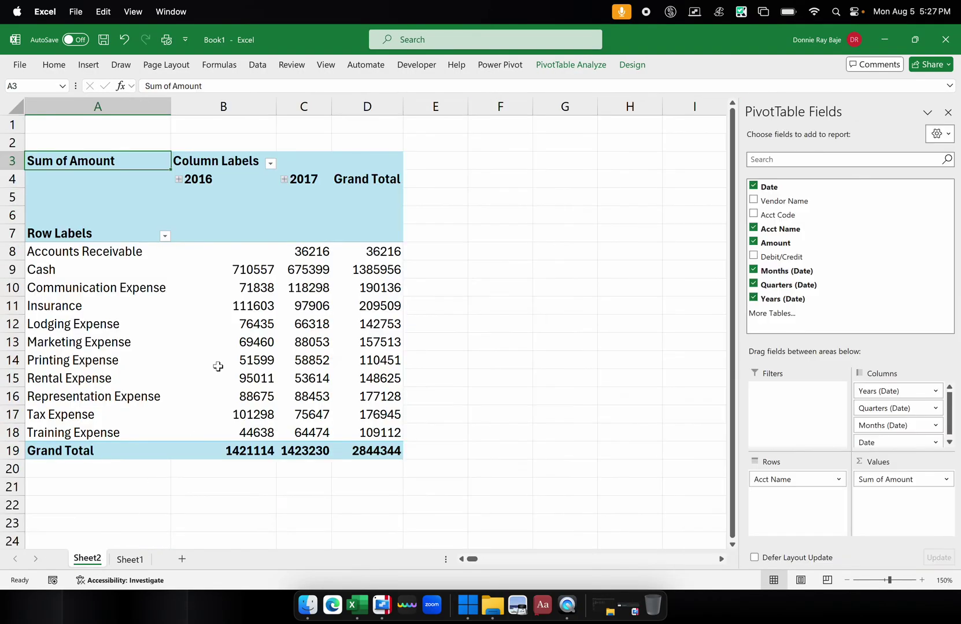
- Compare the 2016 and 2017 year columns, totalling 1421114 and 1423230
click(220, 179)
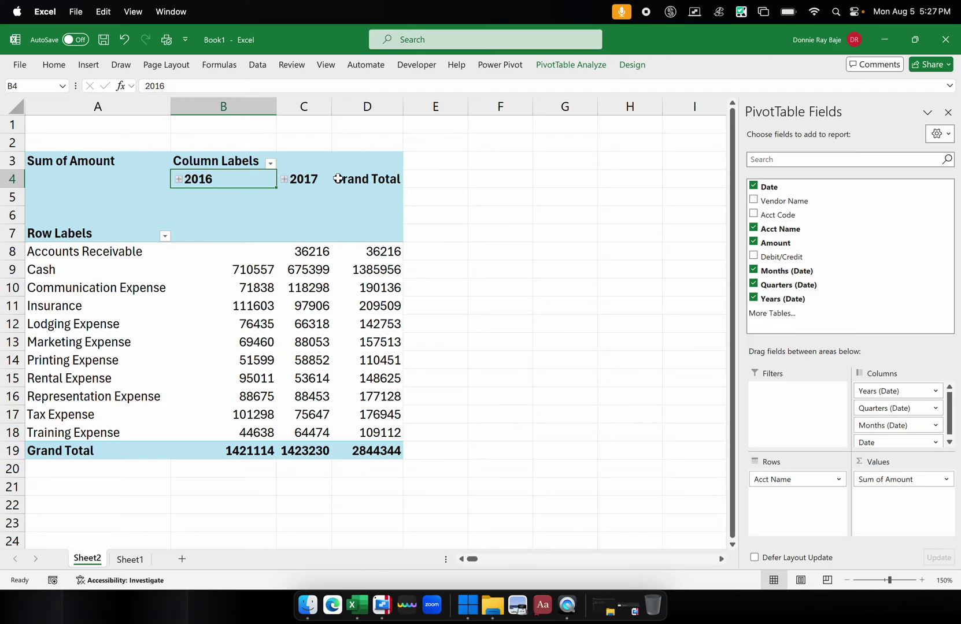
click(306, 179)
click(237, 179)
click(302, 179)
click(232, 179)
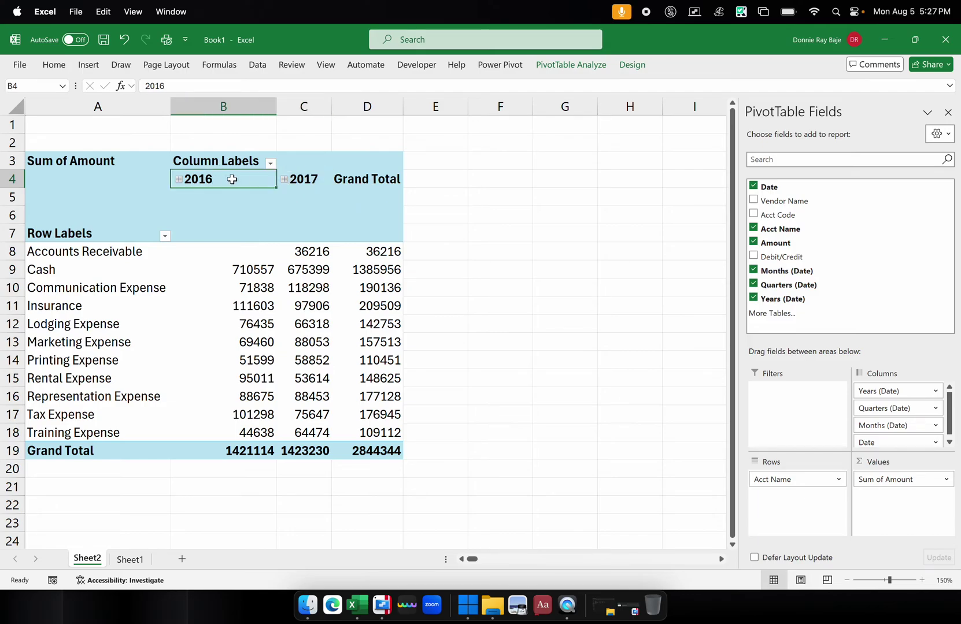
click(305, 184)
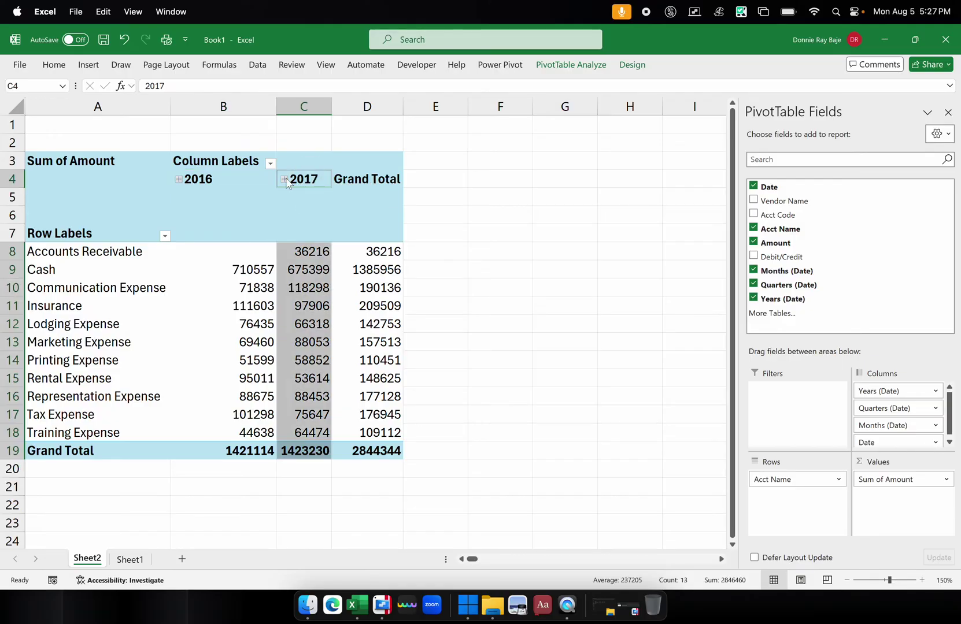
click(239, 178)
click(305, 180)
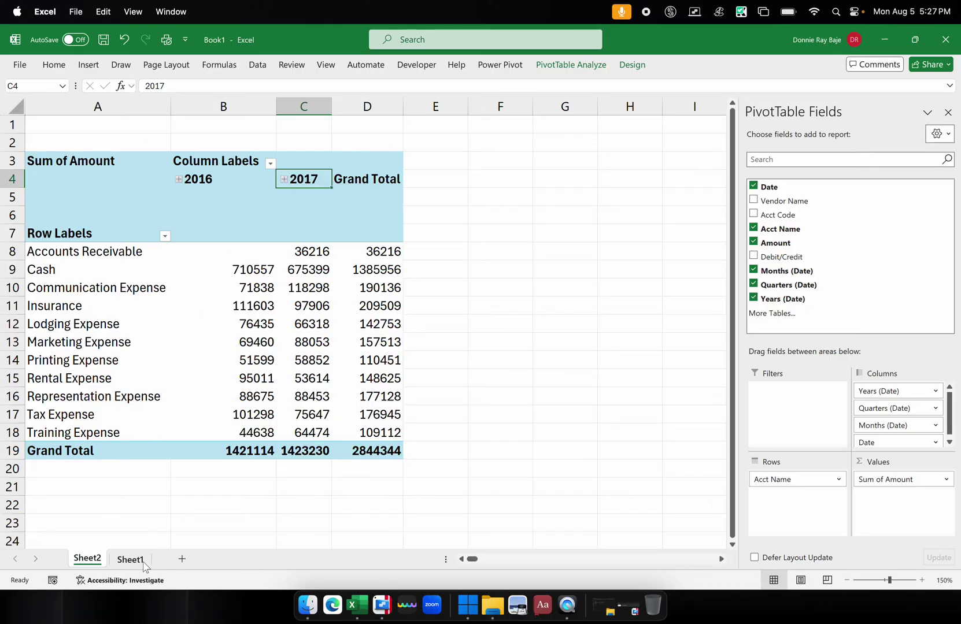
- Review the source data on Sheet1, then return to the Sheet2 PivotTable
click(130, 559)
scroll(209, 335, down, 12)
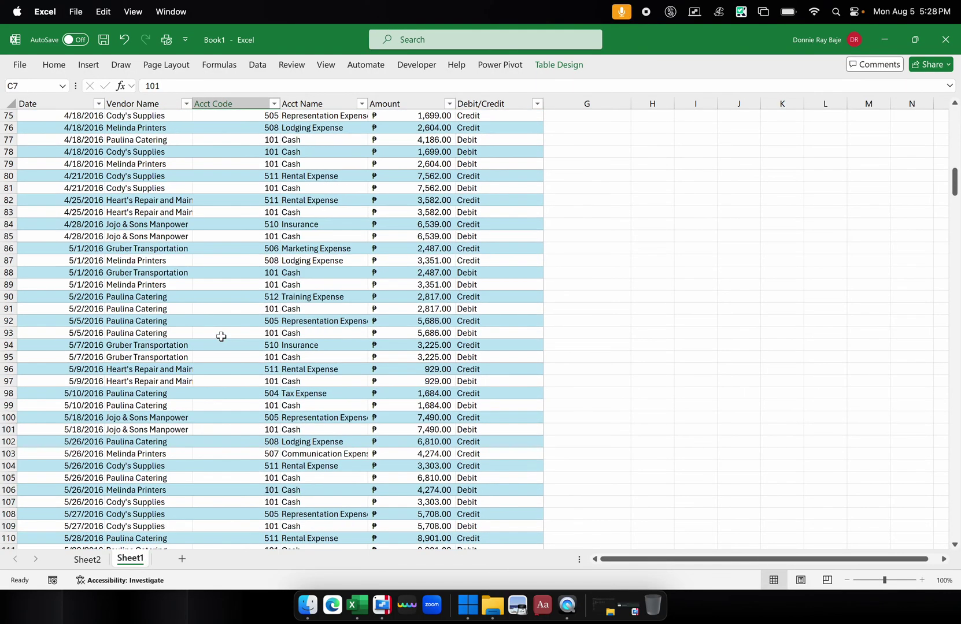
scroll(214, 346, up, 20)
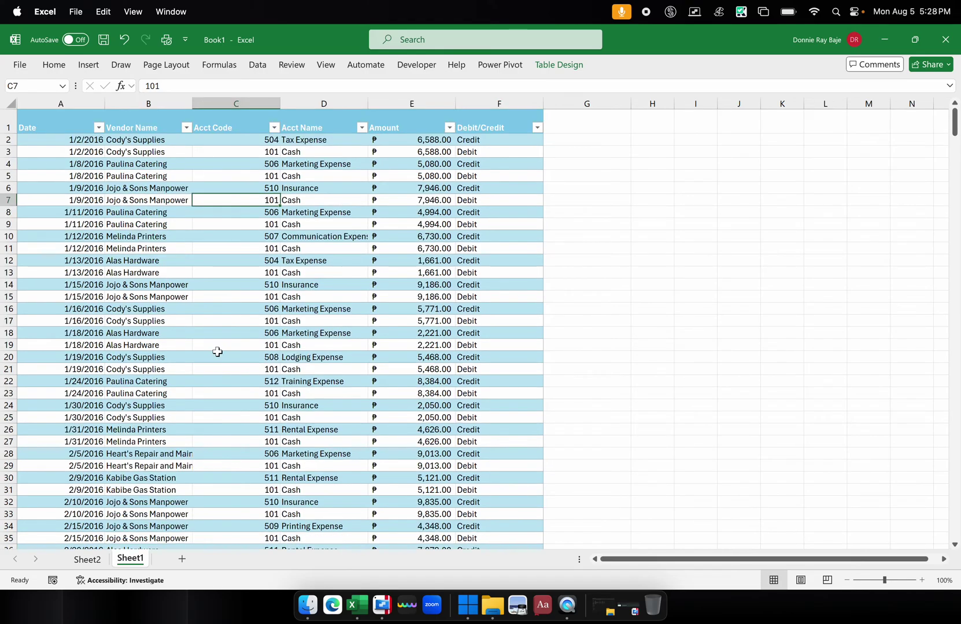
click(93, 563)
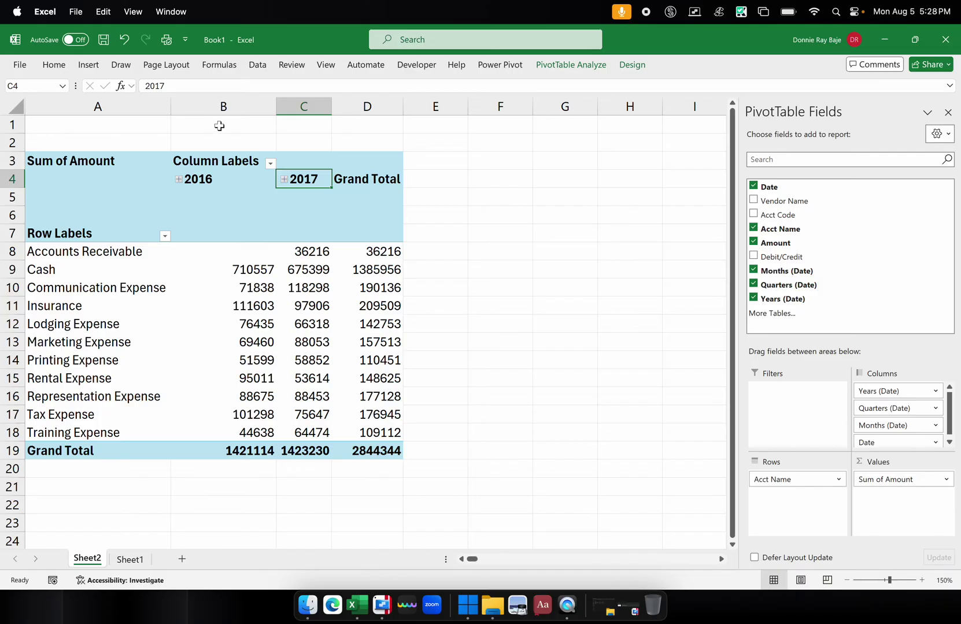
- Ungroup the 2016 year group into individual date columns like 1/2/2016 and 1/8/2016, and review them
right_click(200, 187)
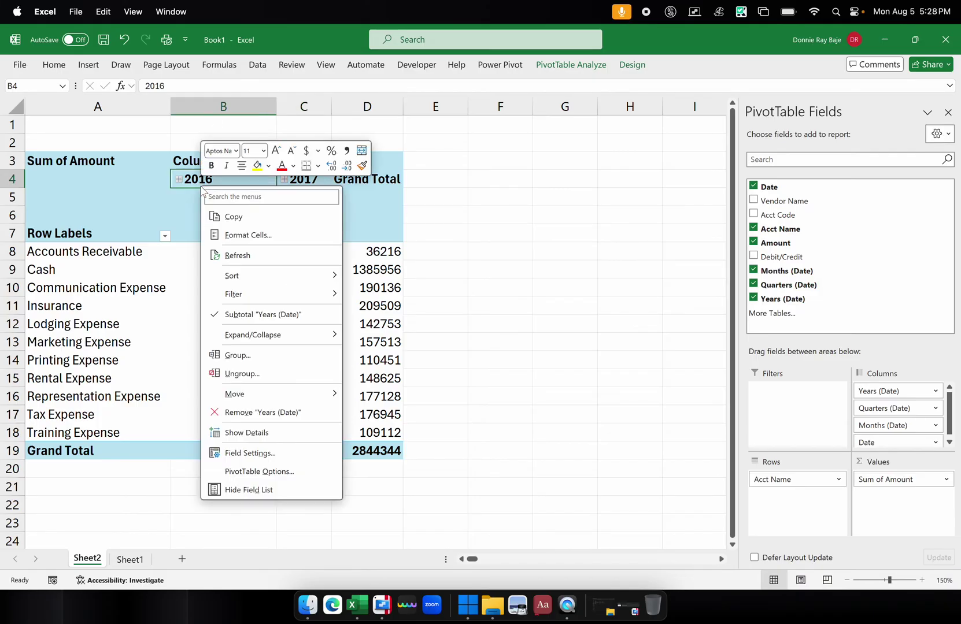
click(242, 375)
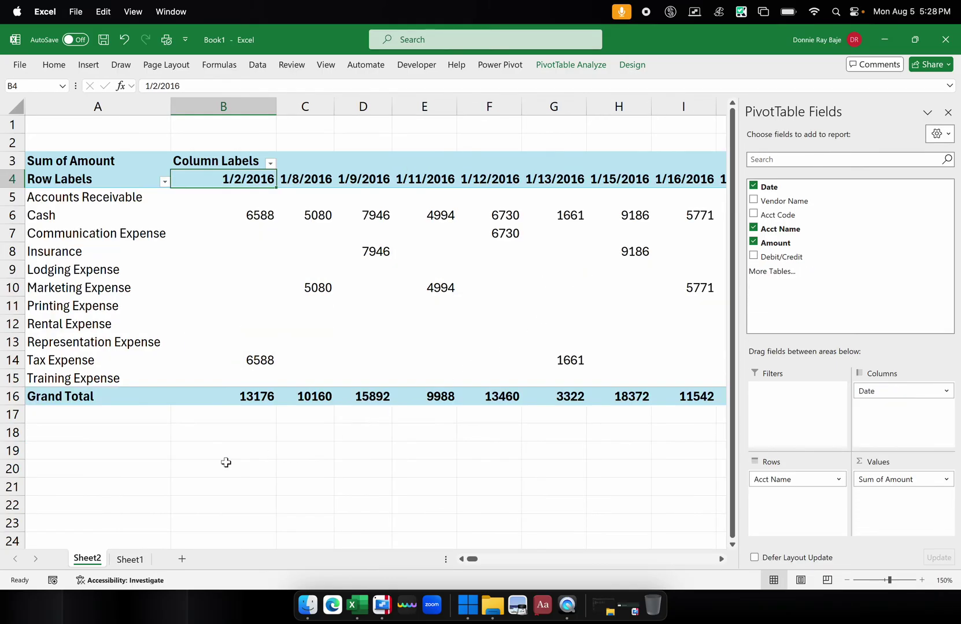
drag(473, 559, 413, 567)
mouse_move(271, 181)
mouse_down()
mouse_move(292, 182)
mouse_move(276, 183)
mouse_up()
- Select the 1/11/2016 date heading and bring up its context menu for grouping
click(303, 182)
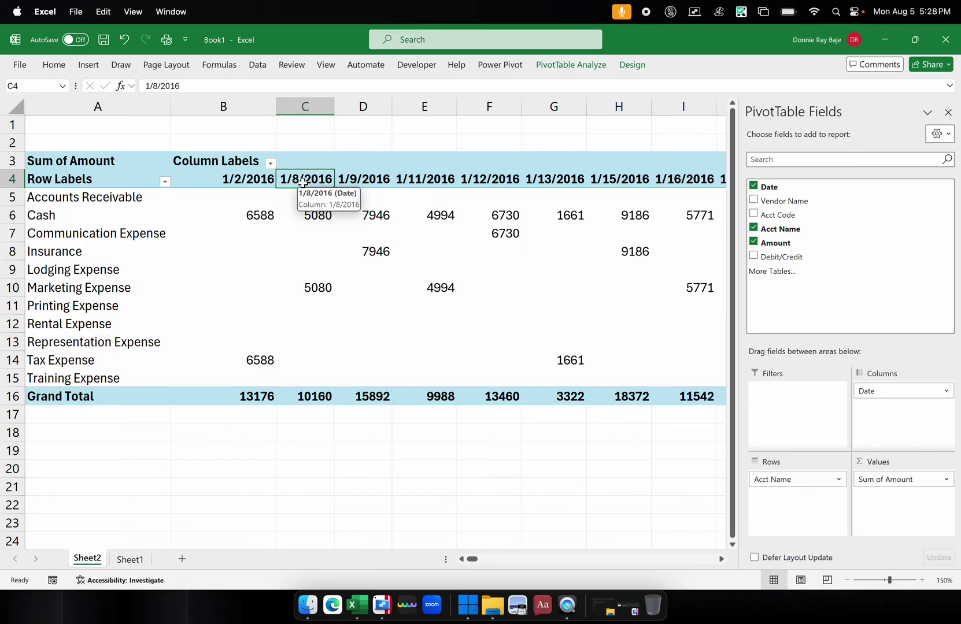
right_click(302, 182)
right_click(476, 183)
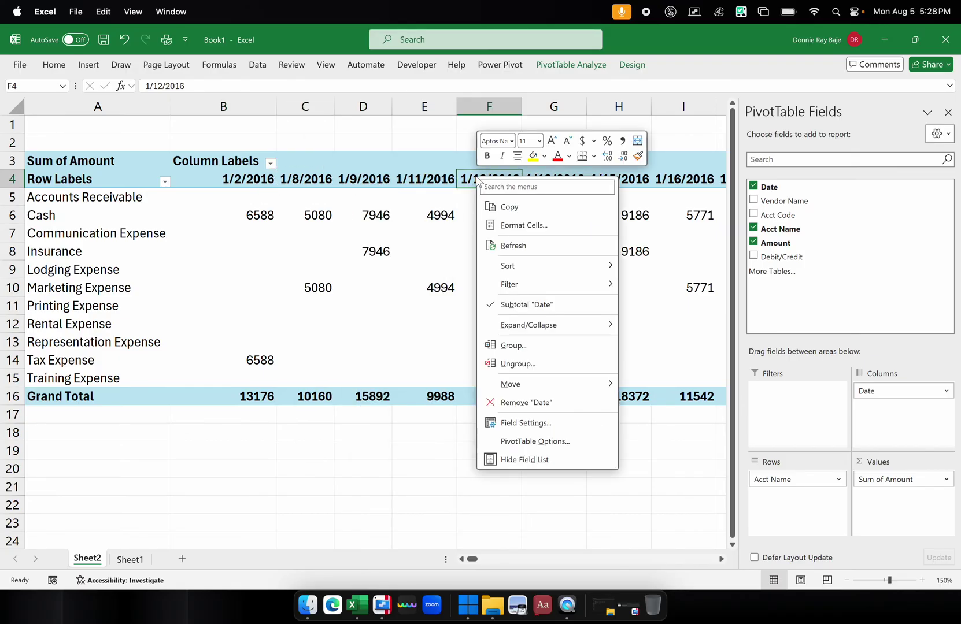
click(433, 181)
right_click(433, 183)
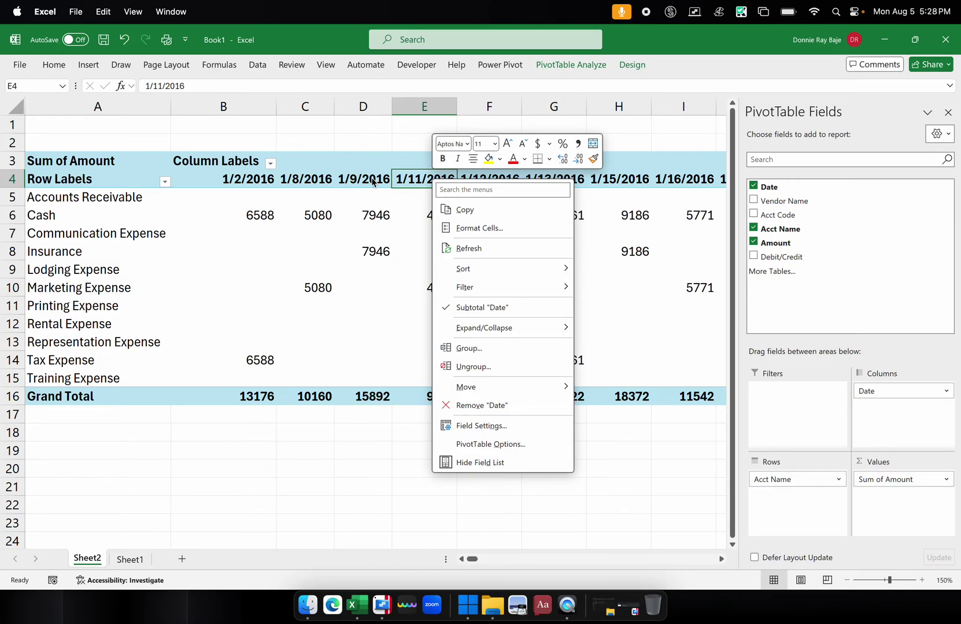
key(Escape)
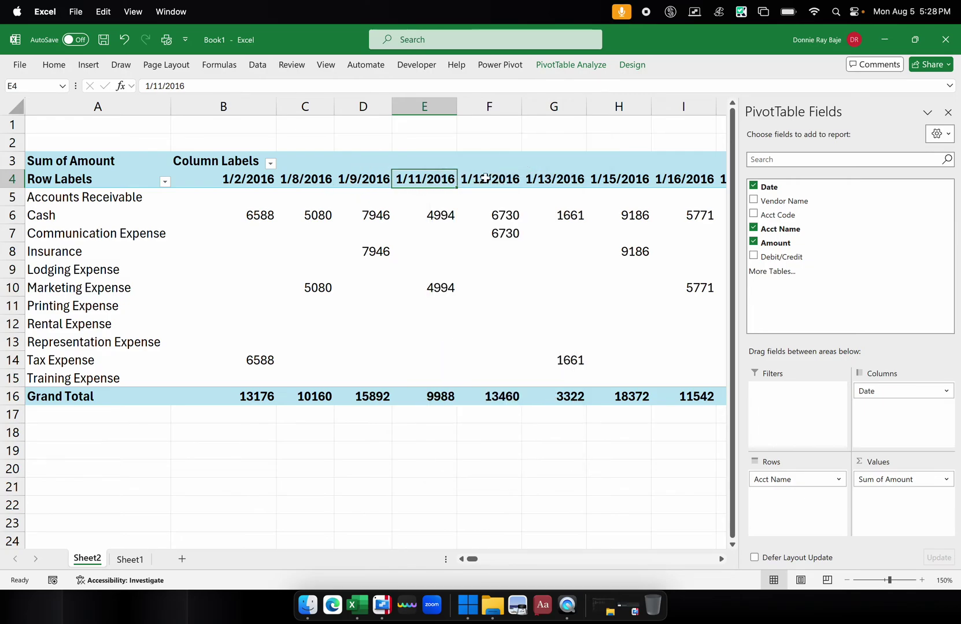
drag(425, 183, 433, 379)
click(425, 181)
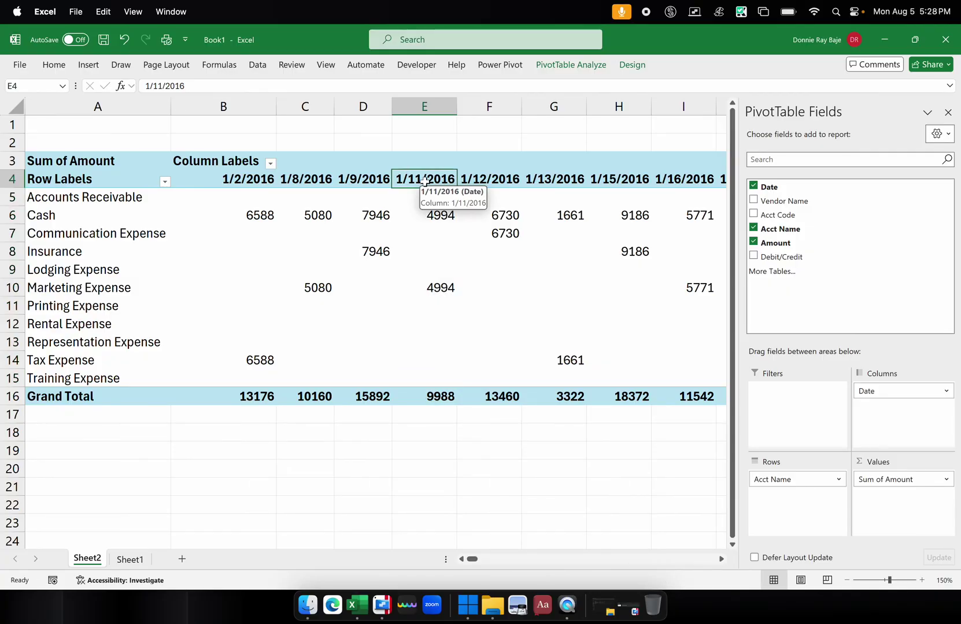
right_click(424, 181)
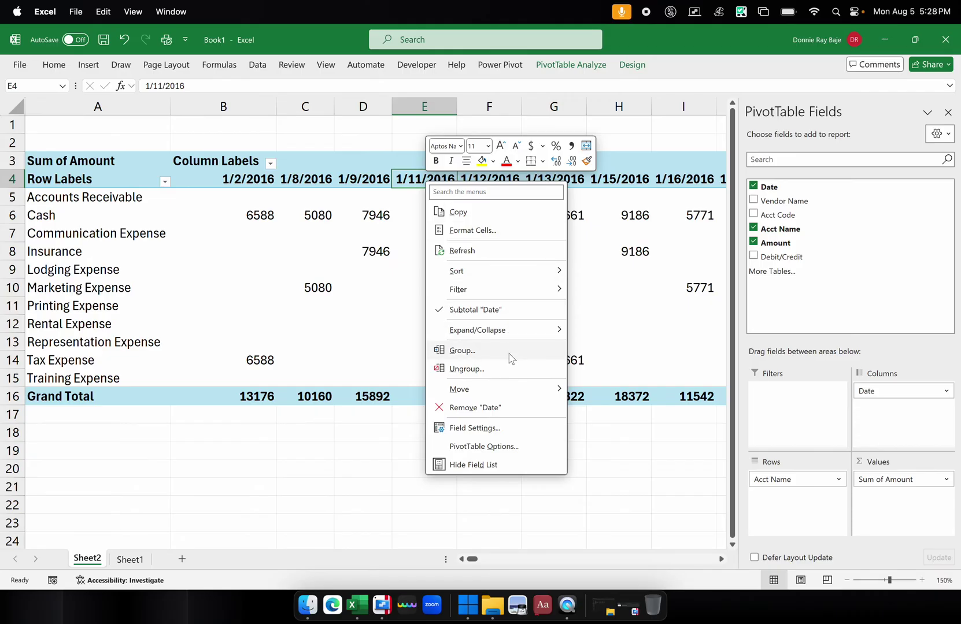
right_click(410, 179)
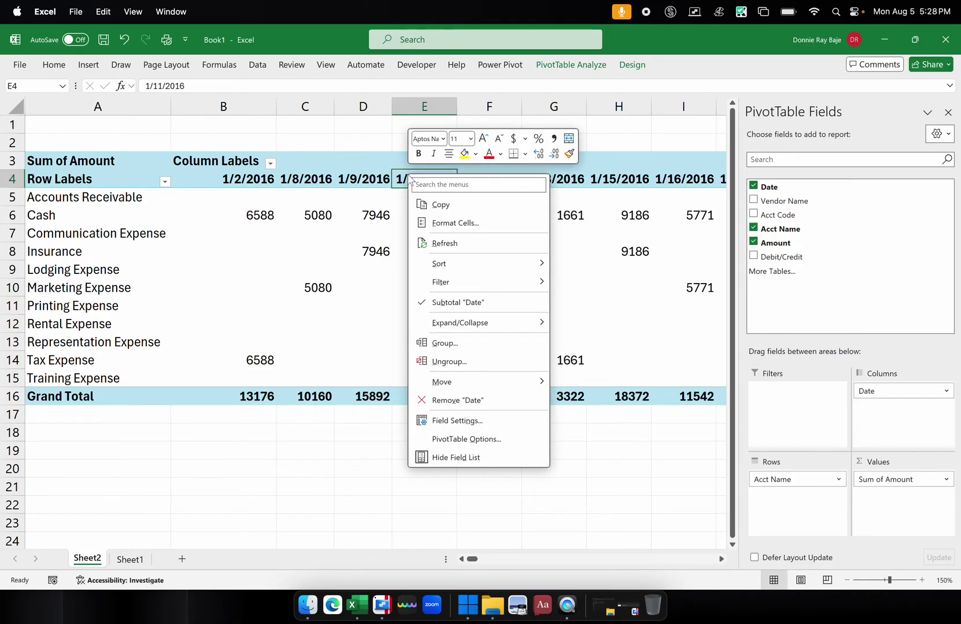
- In the Grouping dialog, keep the dates grouped by Months only, spanning 1/2/2016 to 12/26/2017
click(450, 345)
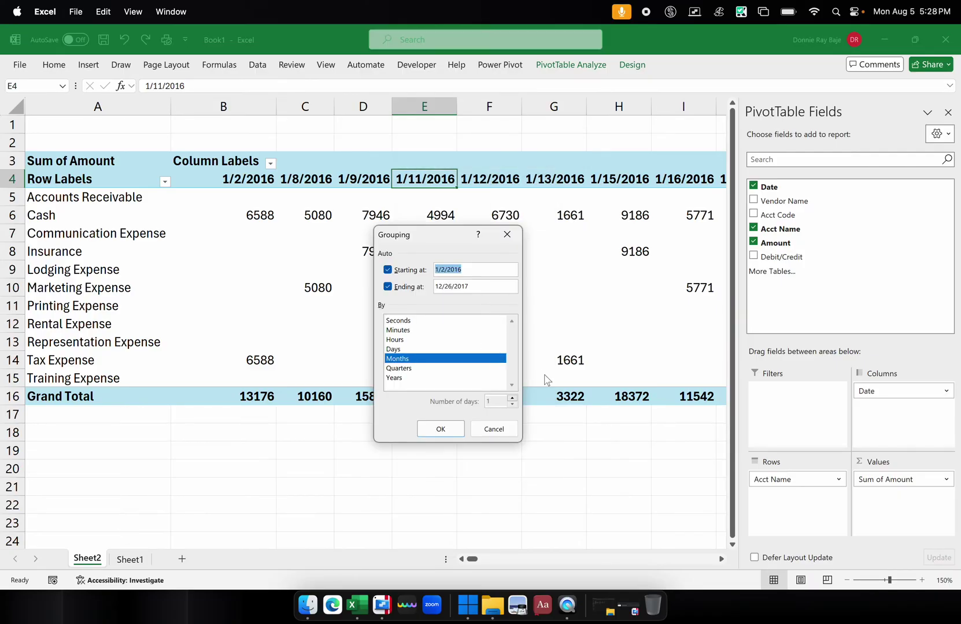
drag(439, 241, 491, 156)
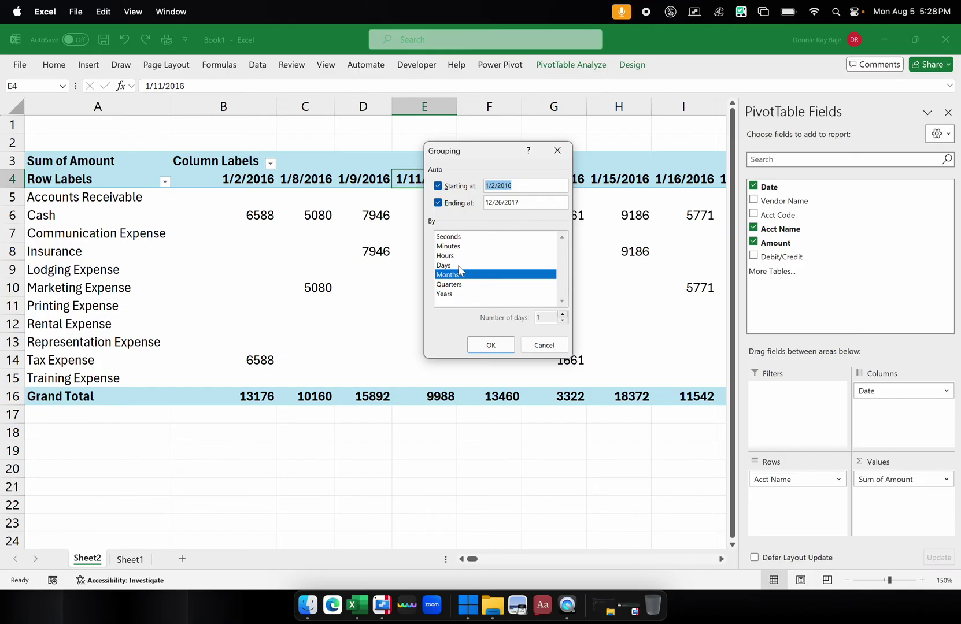
click(455, 248)
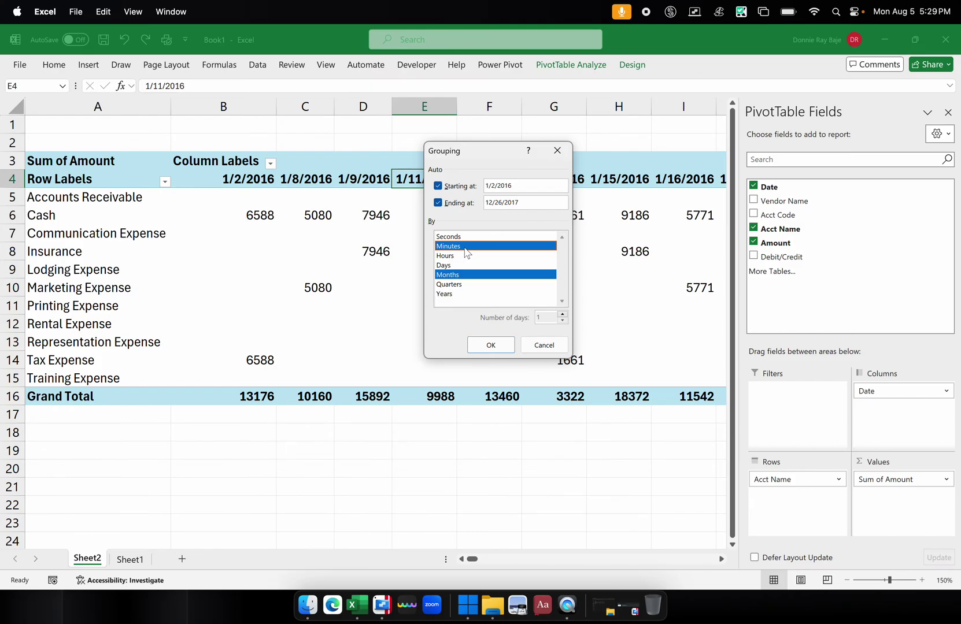
click(465, 248)
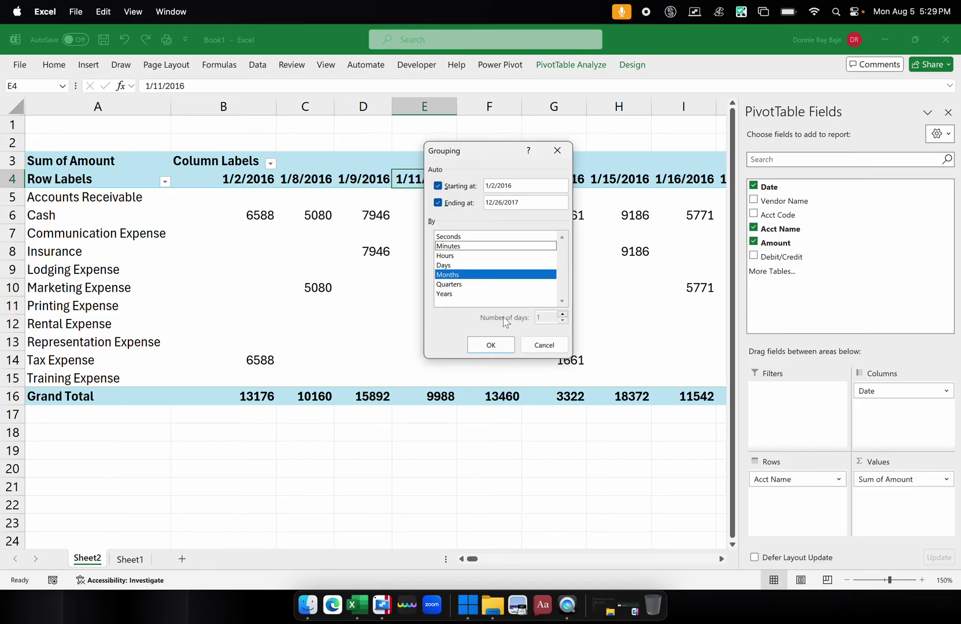
- Apply the Months grouping, hide the field list, and narrow column B
click(500, 348)
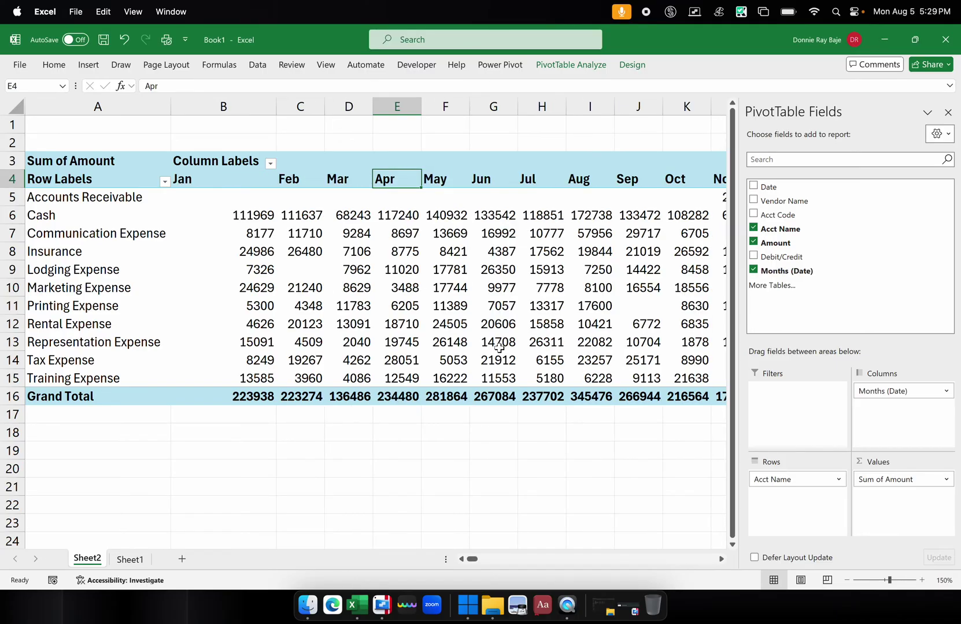
click(608, 454)
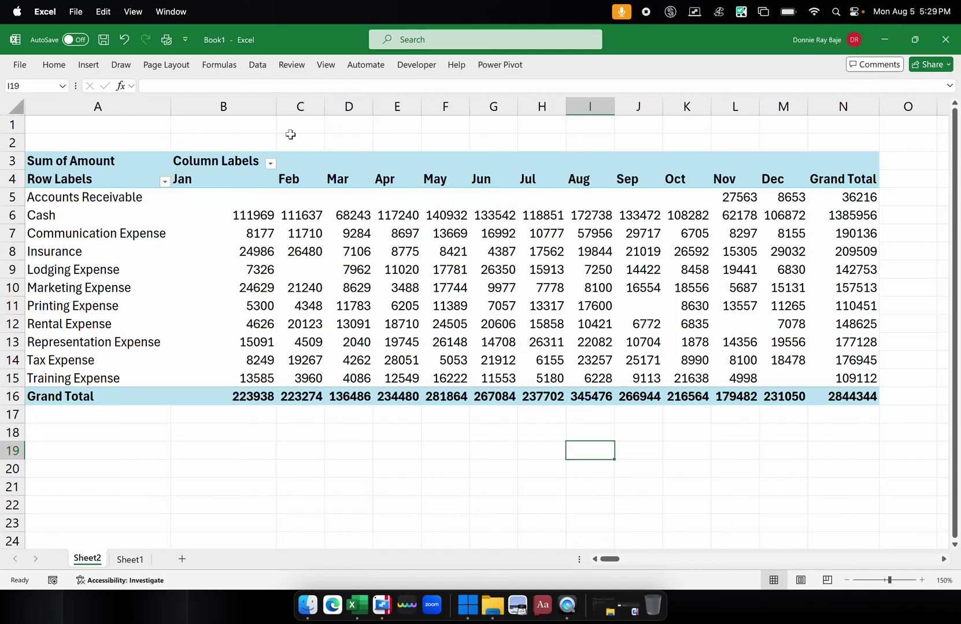
drag(276, 107, 252, 108)
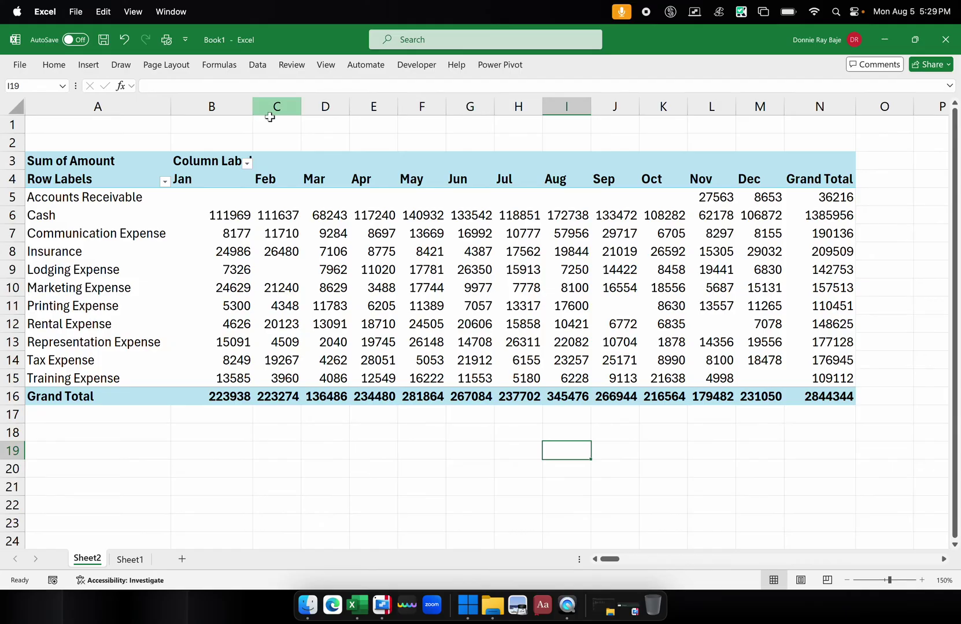
- Inspect monthly amounts such as March 8629, June 26350 and August 7250, then reveal Dec and Grand Total
click(271, 182)
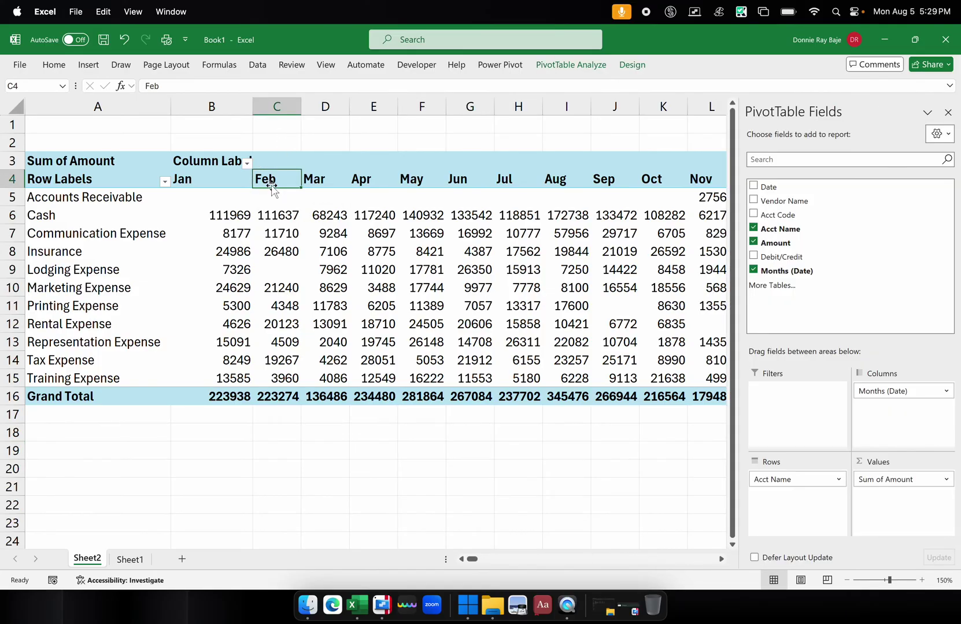
click(339, 287)
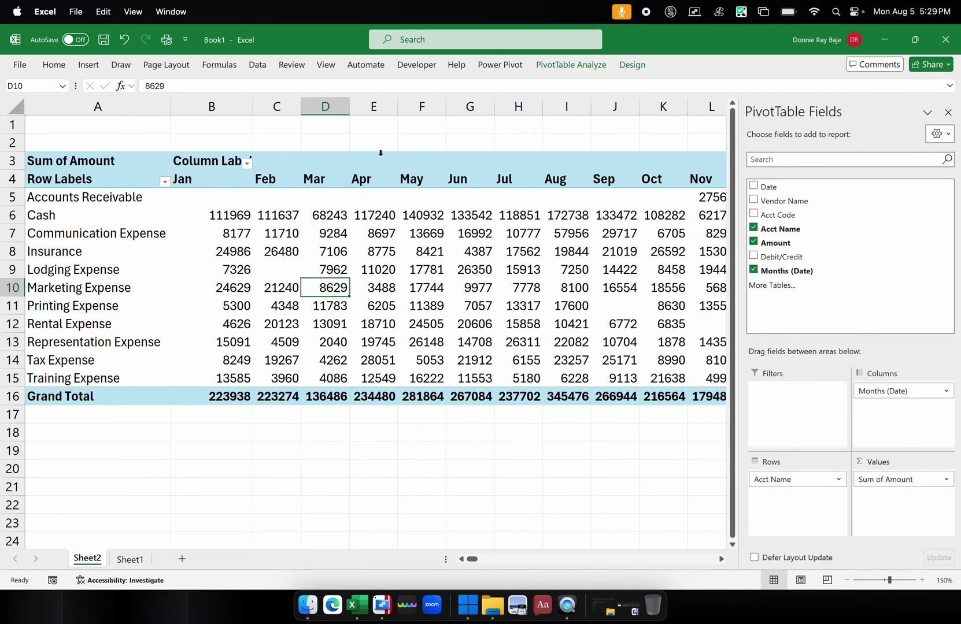
click(457, 273)
click(552, 275)
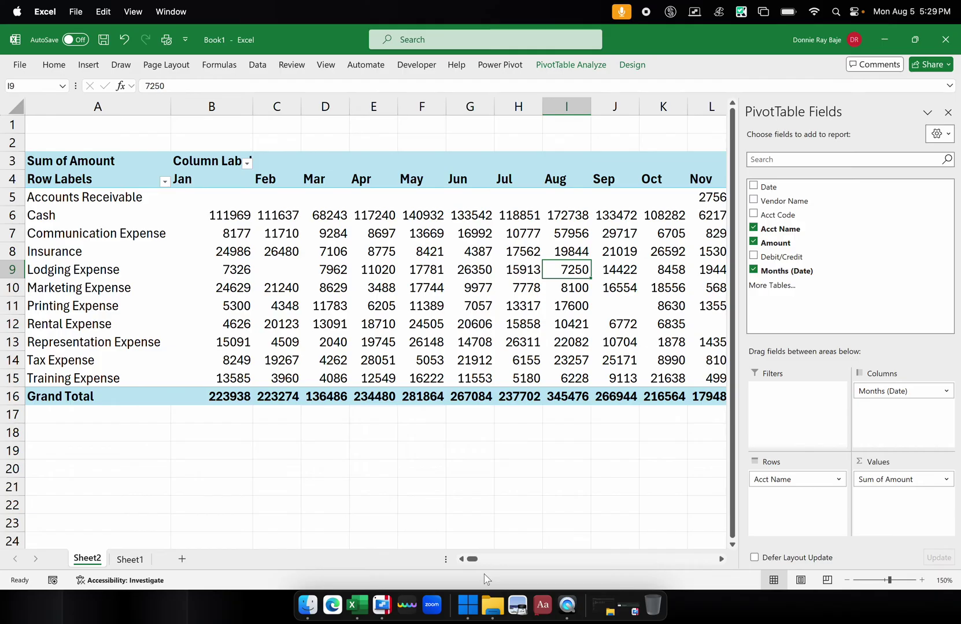
click(224, 183)
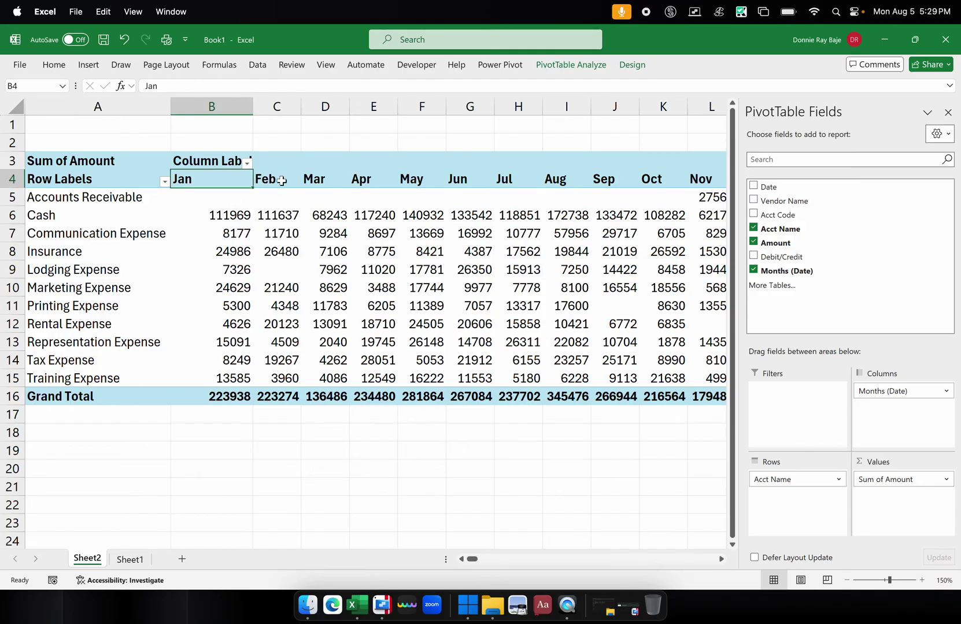
click(285, 181)
click(616, 178)
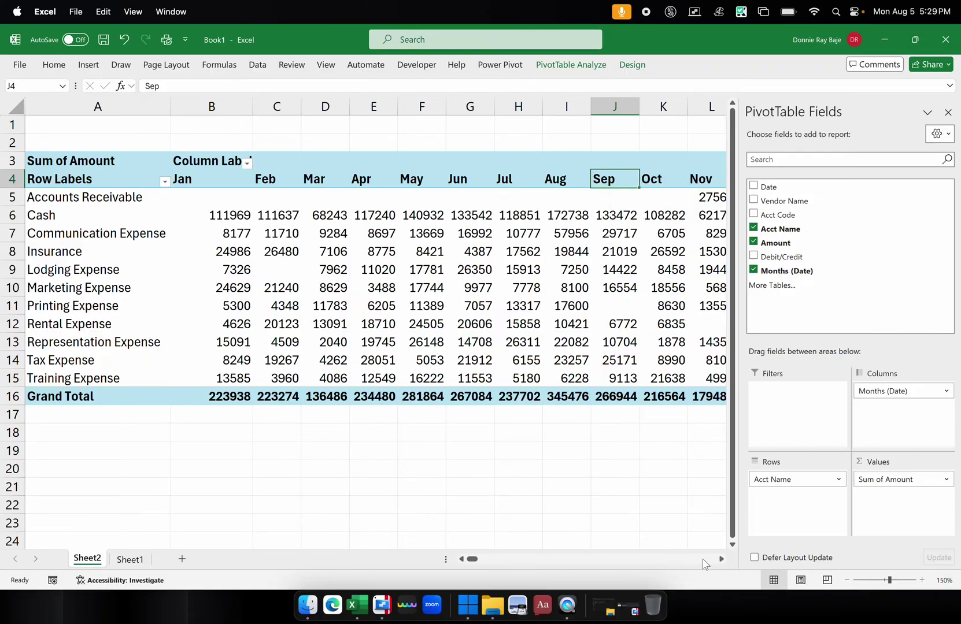
click(721, 559)
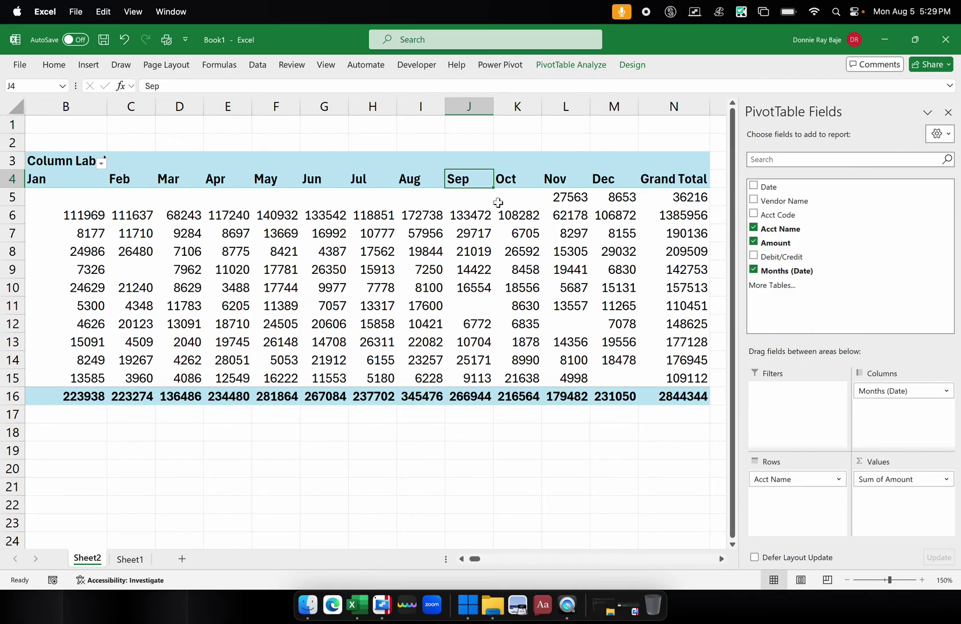
click(425, 106)
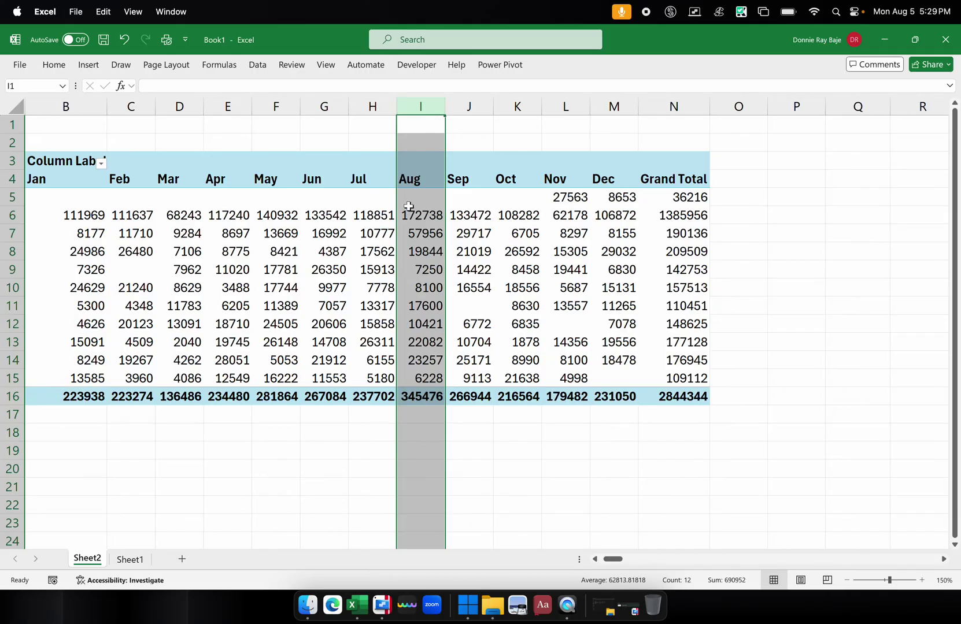
mouse_move(408, 206)
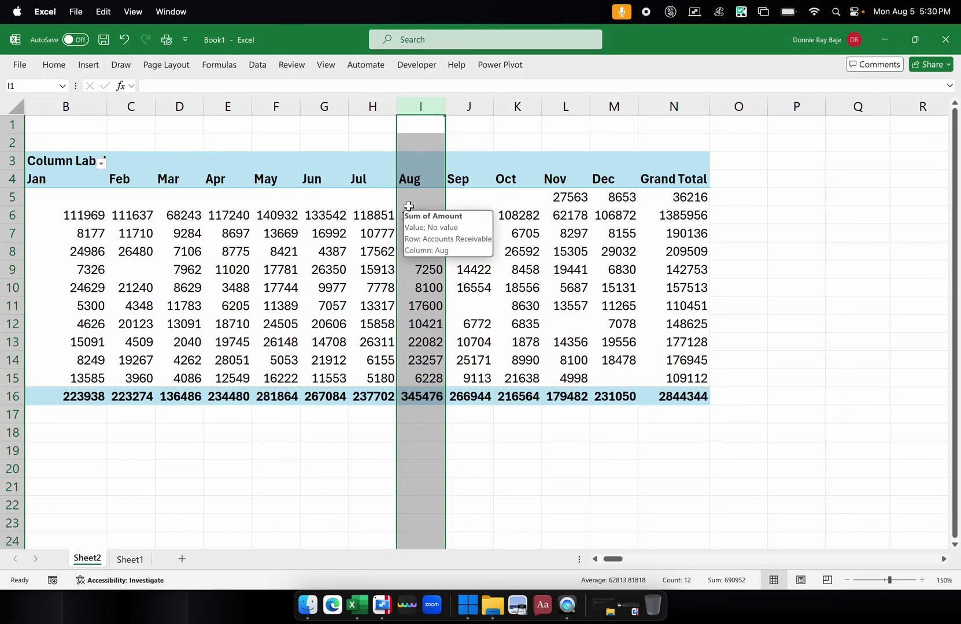
click(408, 206)
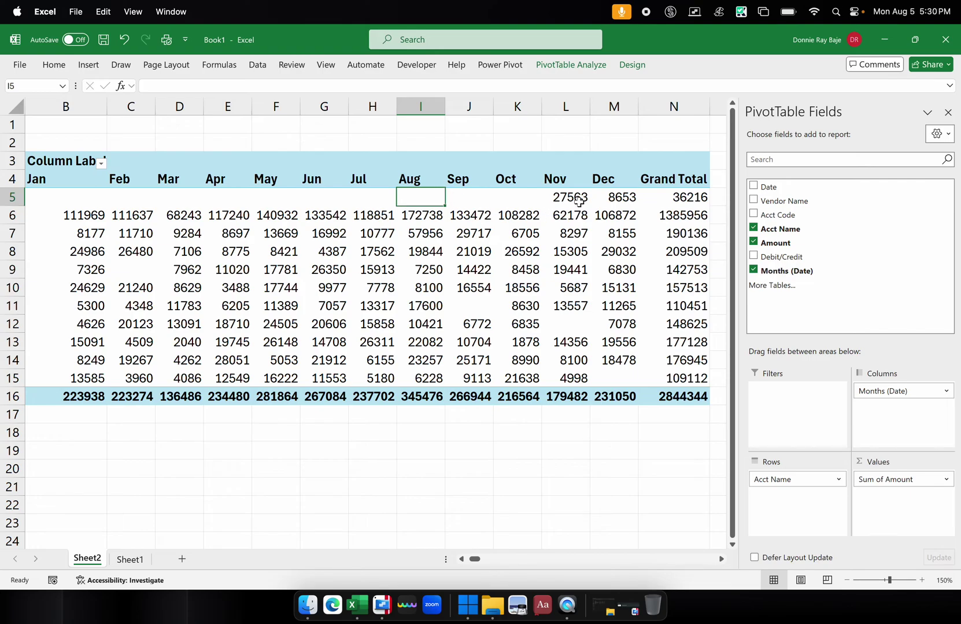
mouse_move(579, 201)
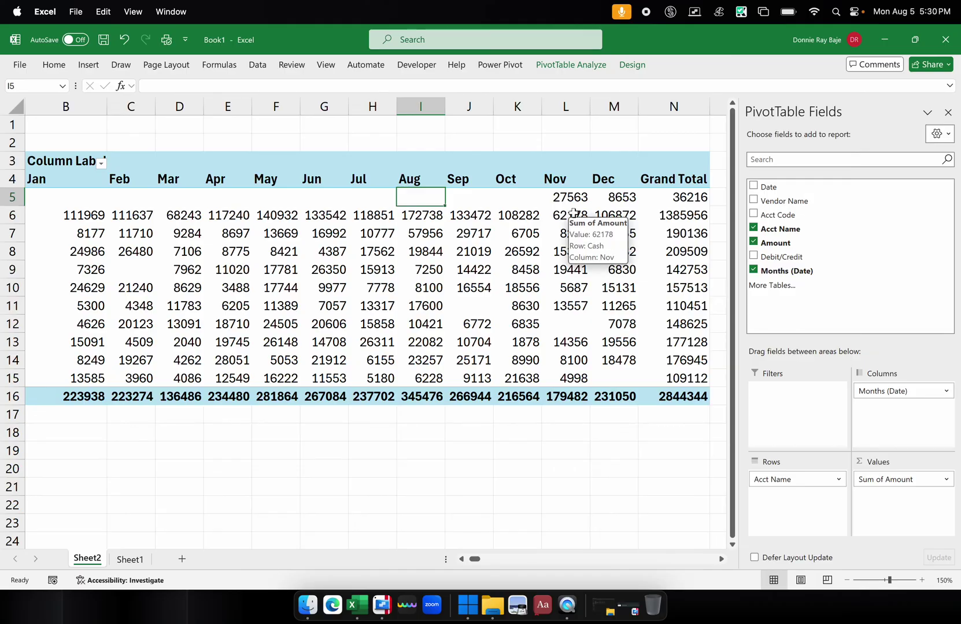
mouse_move(497, 204)
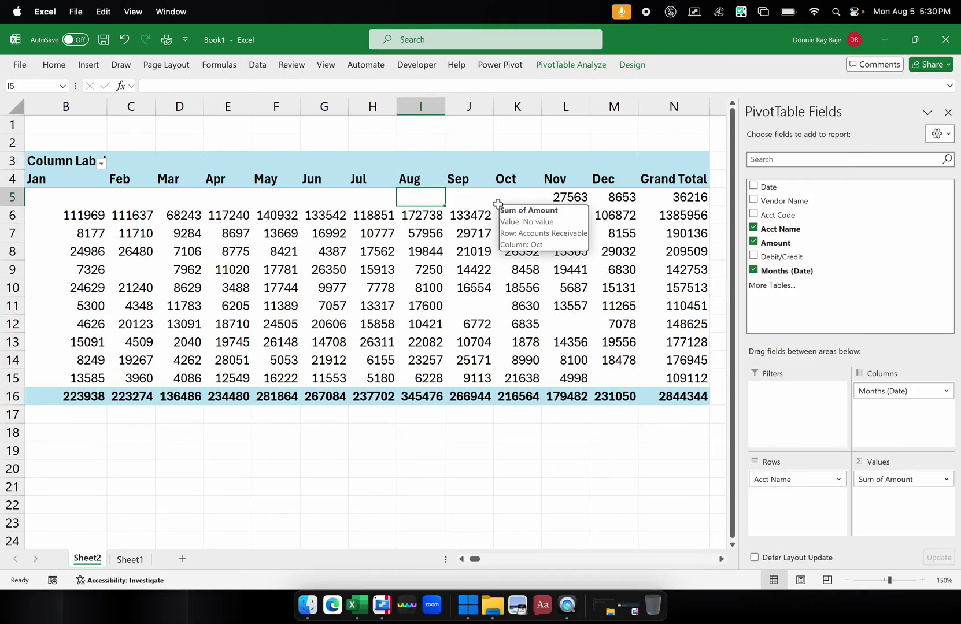
mouse_move(439, 195)
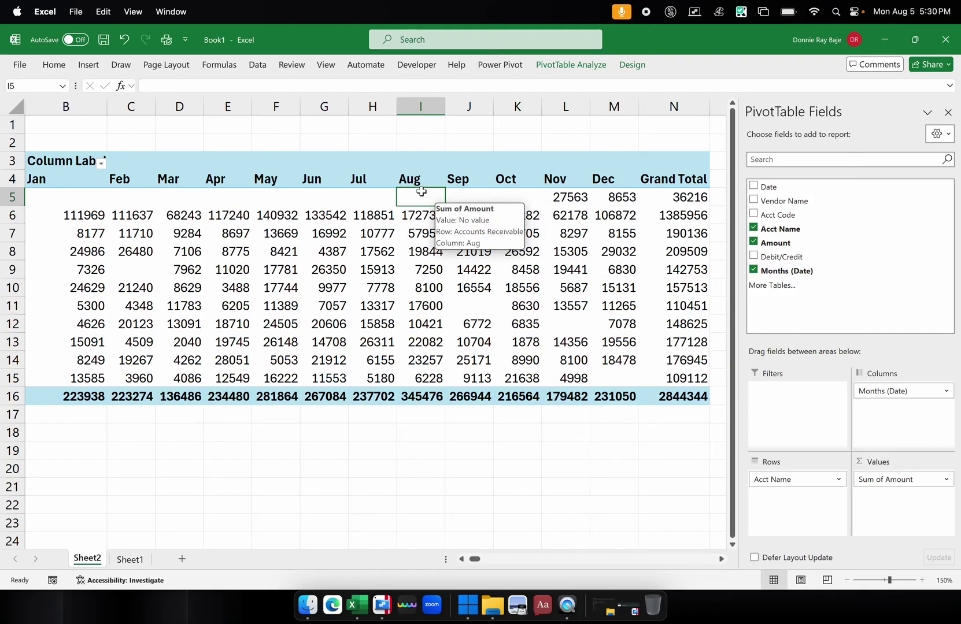
- Regroup the dates by Years plus Months, splitting the month columns into 2016 and 2017
right_click(378, 184)
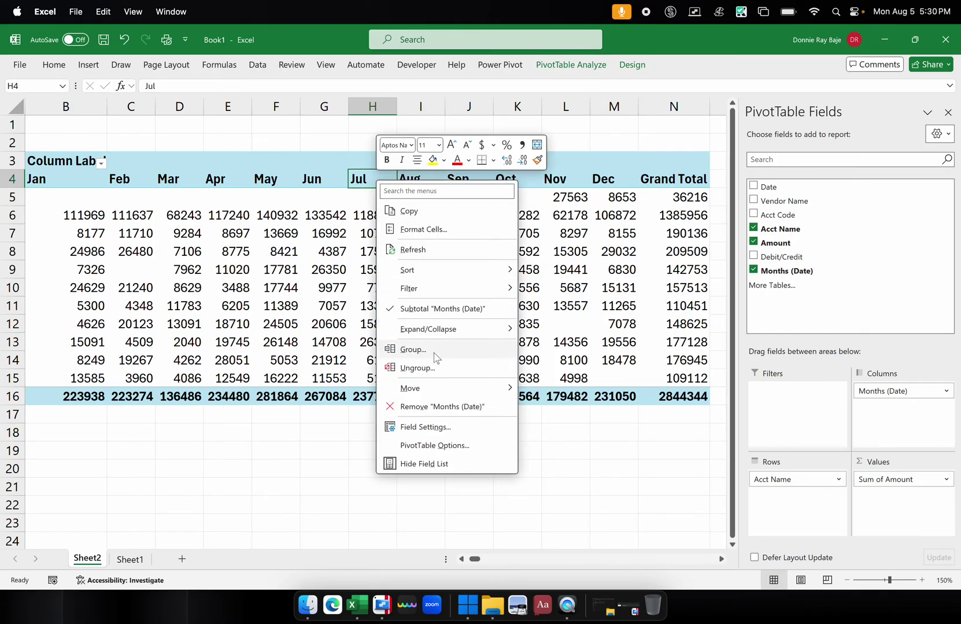
click(413, 349)
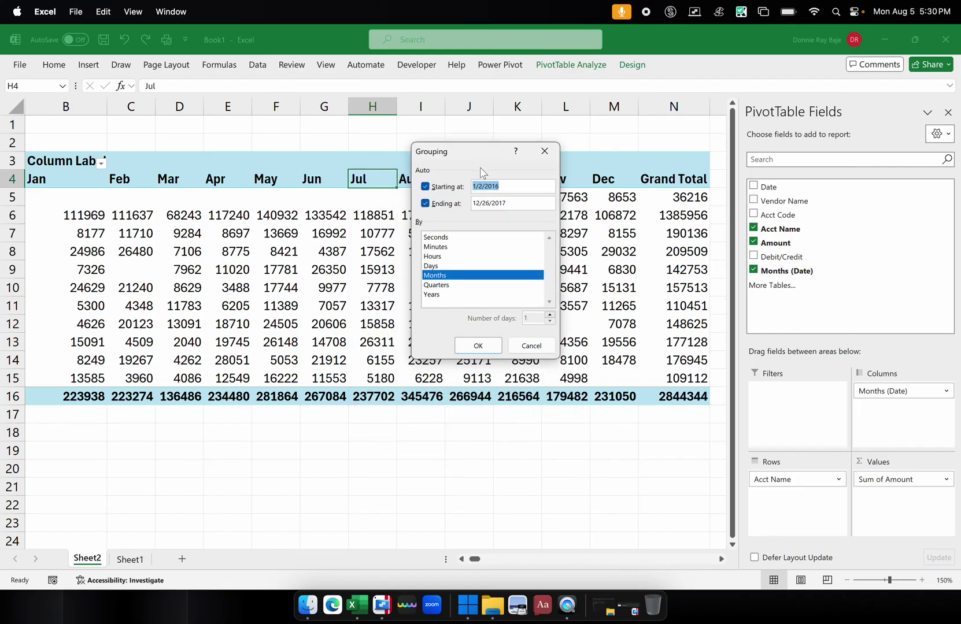
click(433, 294)
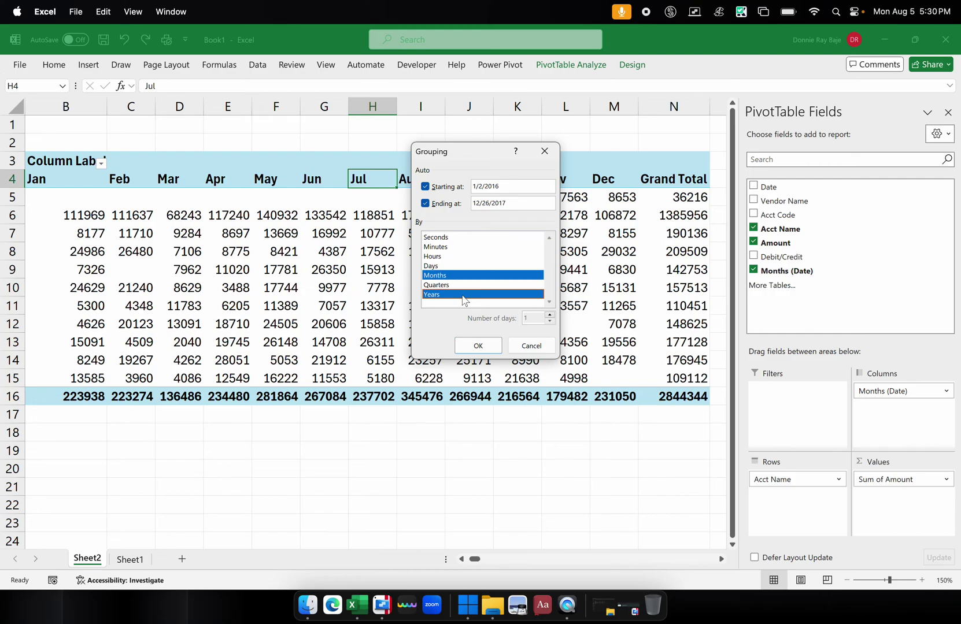
click(464, 295)
click(464, 296)
click(478, 346)
- Scroll back to the left and bring up the context menu on month headings such as Feb, Jan, Apr and Mar
mouse_move(471, 560)
mouse_down()
mouse_move(487, 558)
mouse_move(460, 559)
mouse_up()
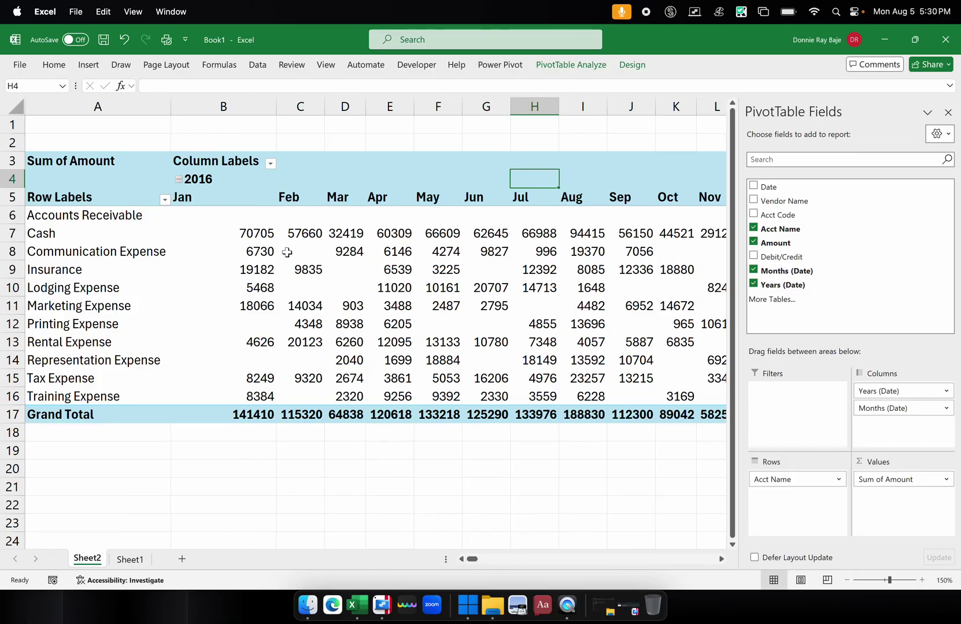
right_click(296, 200)
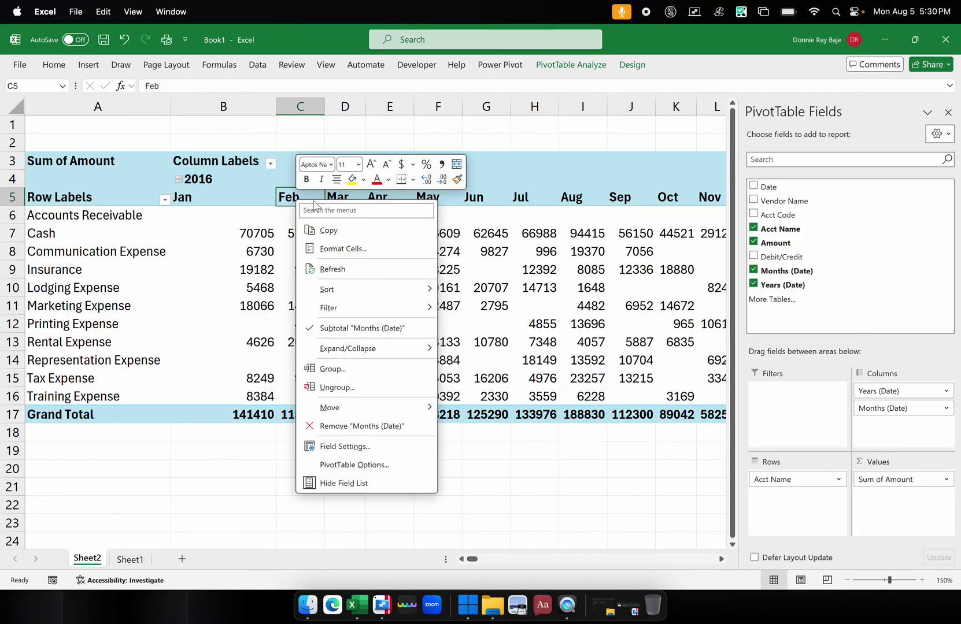
right_click(205, 195)
right_click(399, 198)
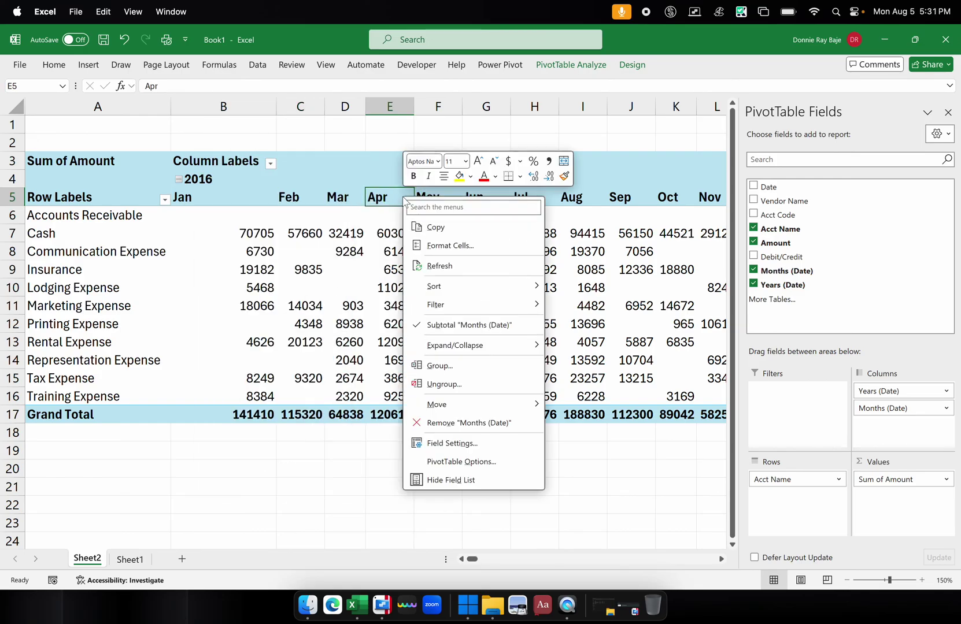
right_click(350, 197)
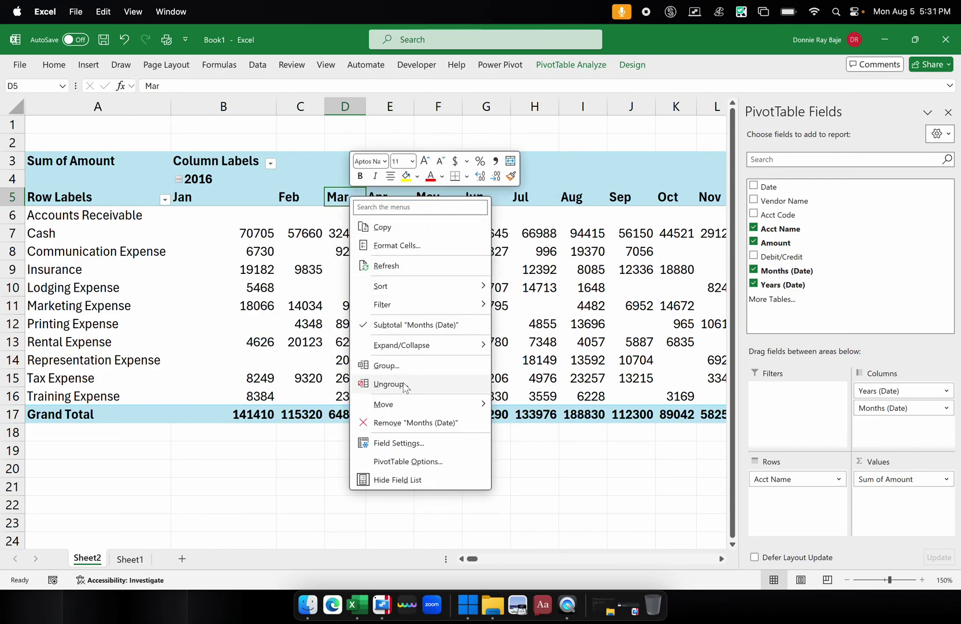
- In the Grouping dialog, keep Years and Quarters and drop Months, so 2016 Qtr1 totals 321568
click(396, 366)
click(368, 404)
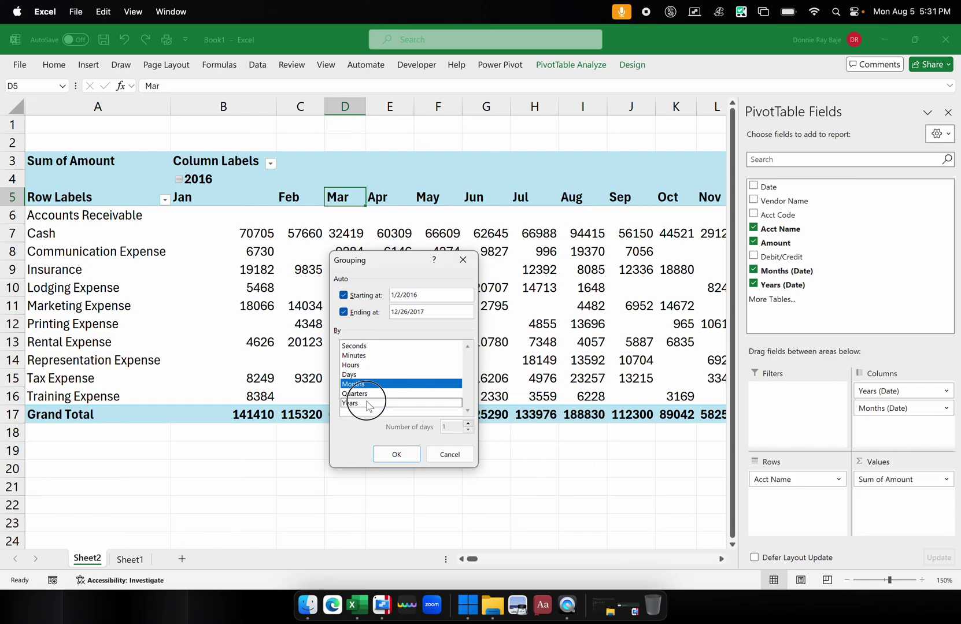
click(368, 403)
click(369, 384)
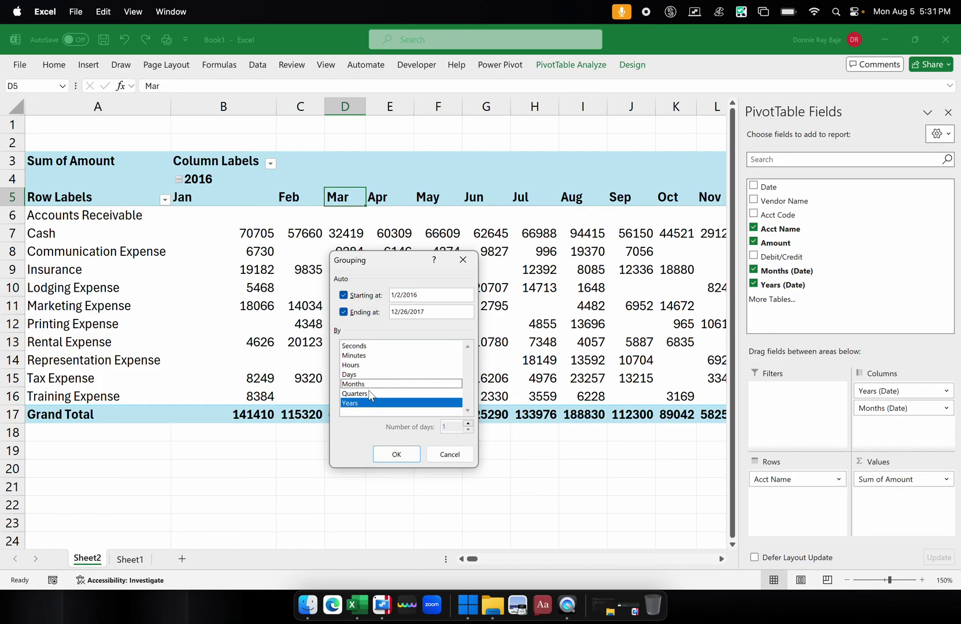
click(370, 394)
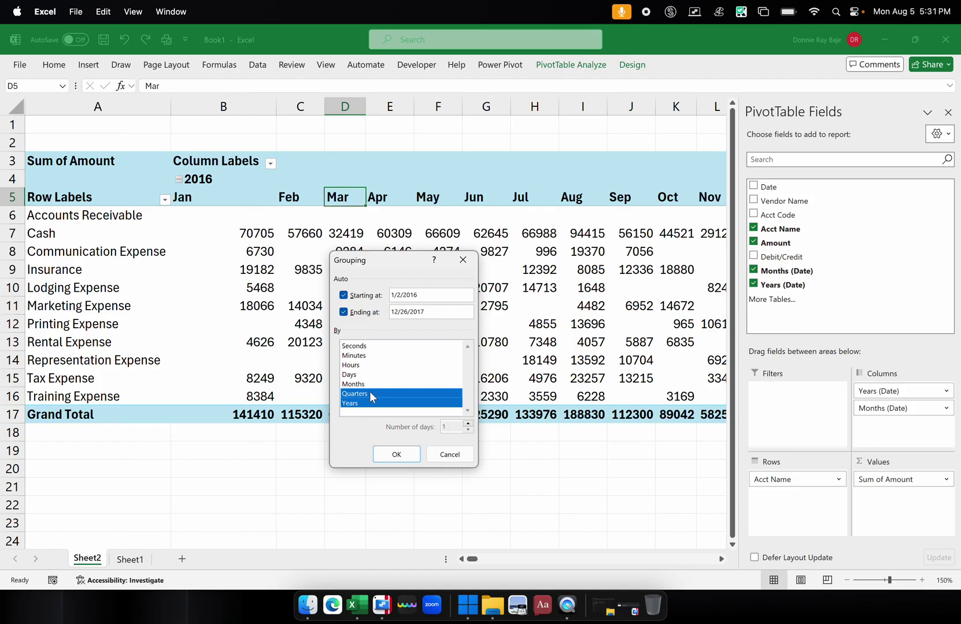
click(383, 384)
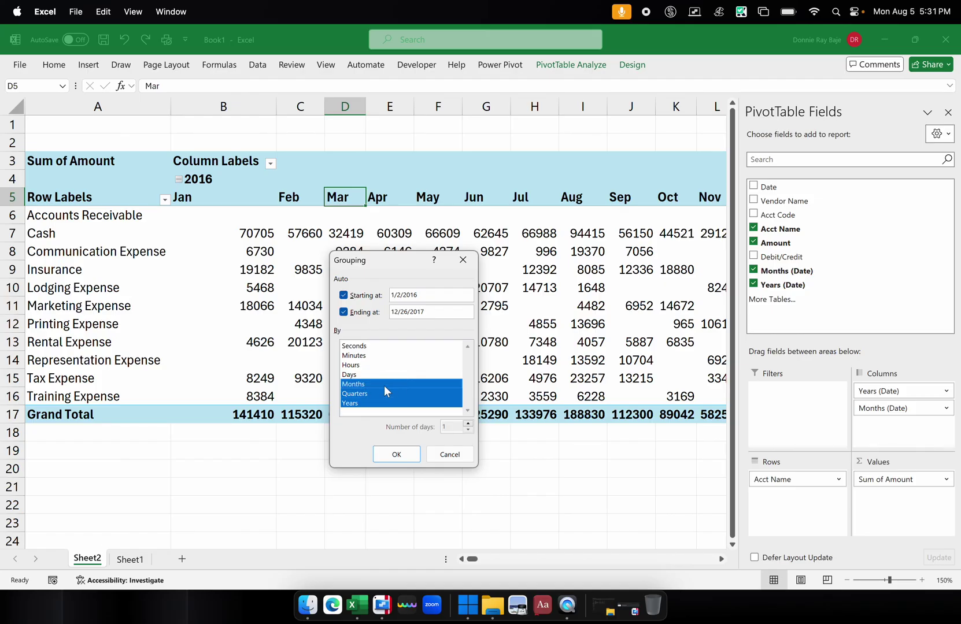
click(384, 385)
click(384, 385)
click(384, 385)
double_click(372, 403)
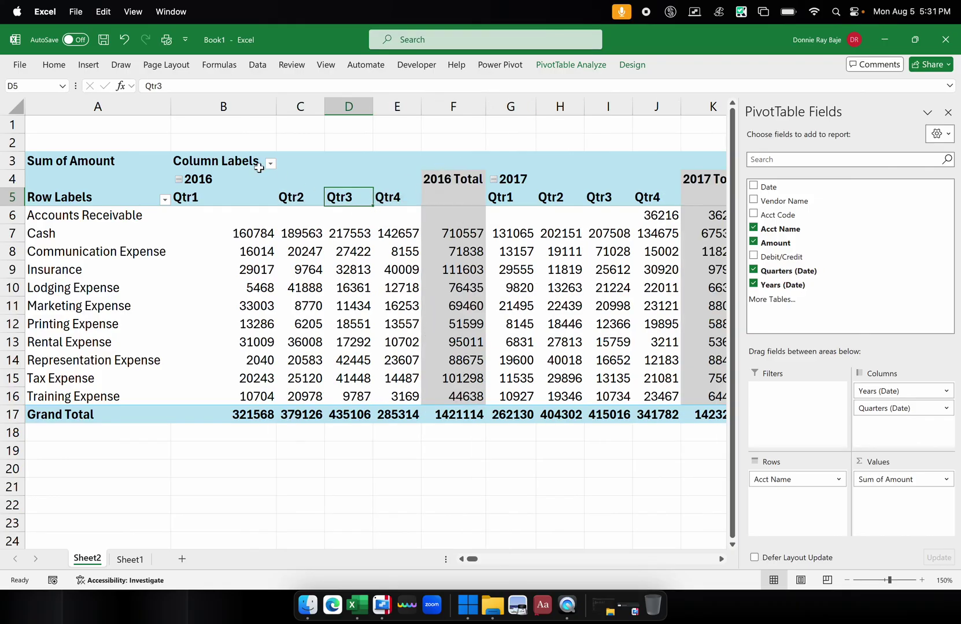
- Narrow column B until the 2017 Total column (1423230) is visible, then select cell I8
drag(276, 106, 222, 107)
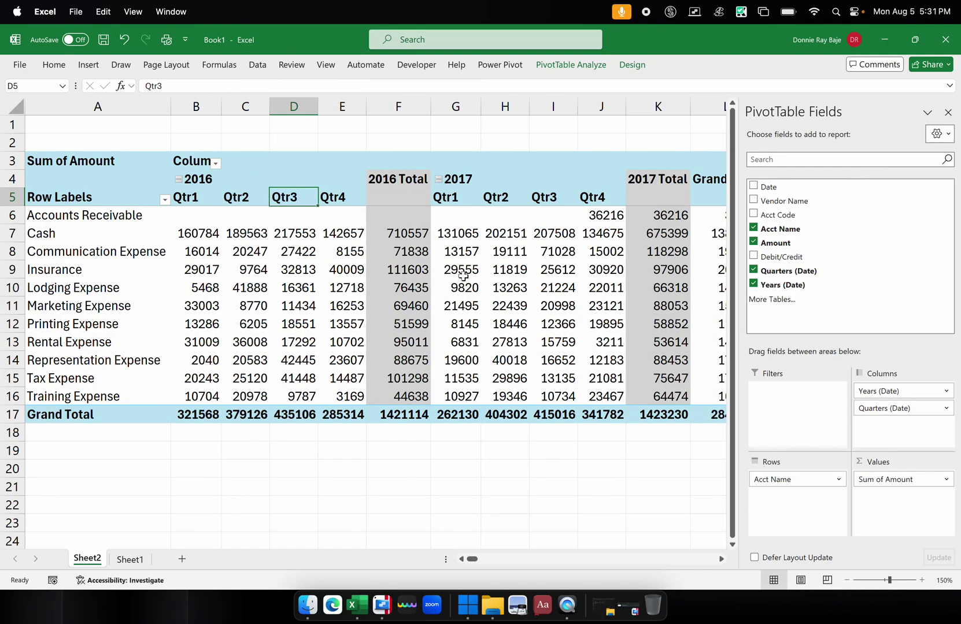
click(540, 259)
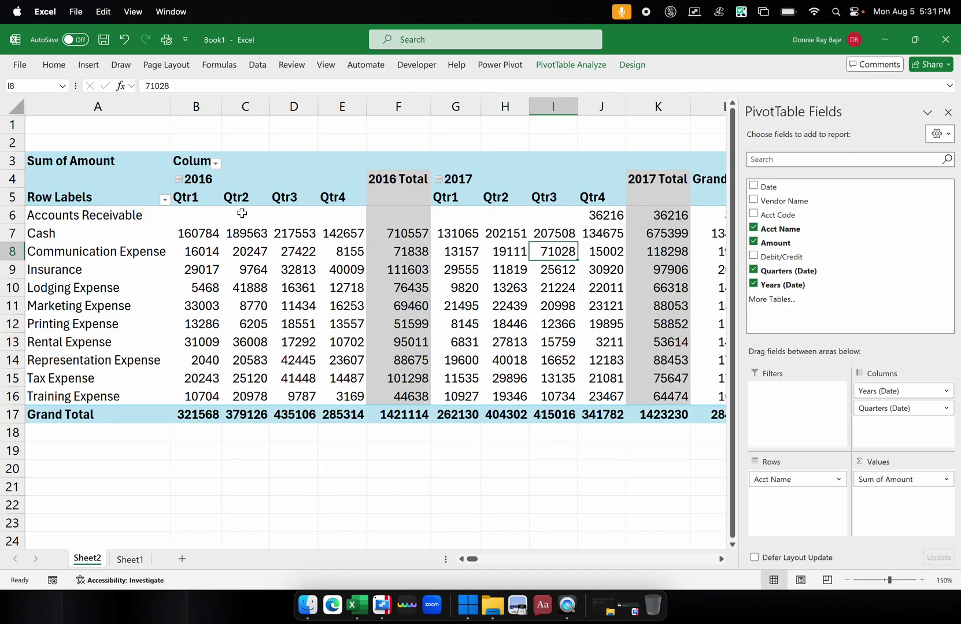